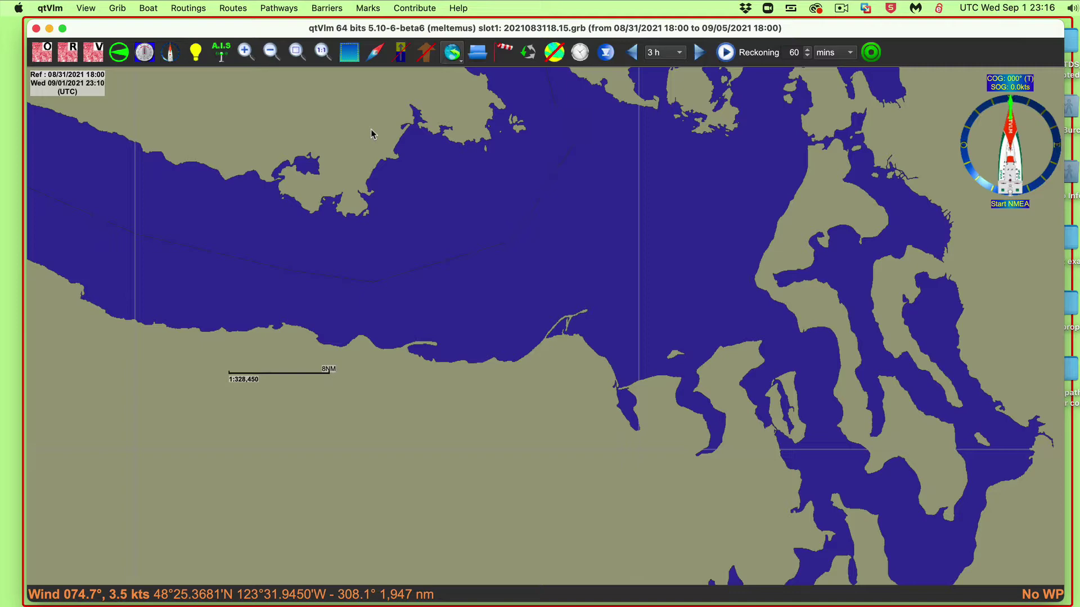
Open the Rasters and Vectors chart folders list, select the Training_Region_echarts path, and switch to Finder.
key(super+comma)
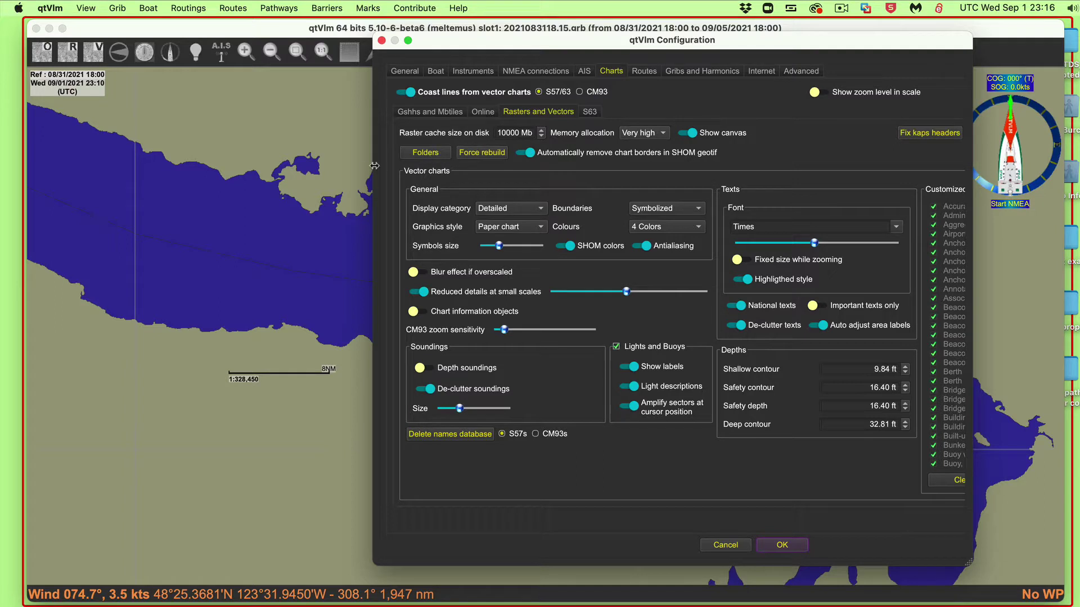
click(417, 153)
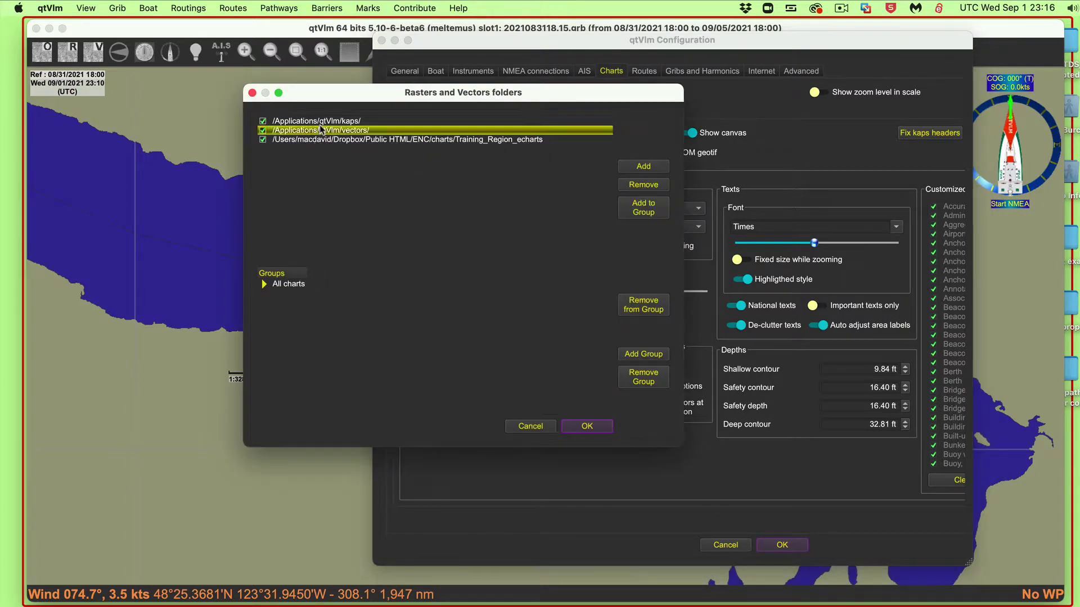
click(432, 140)
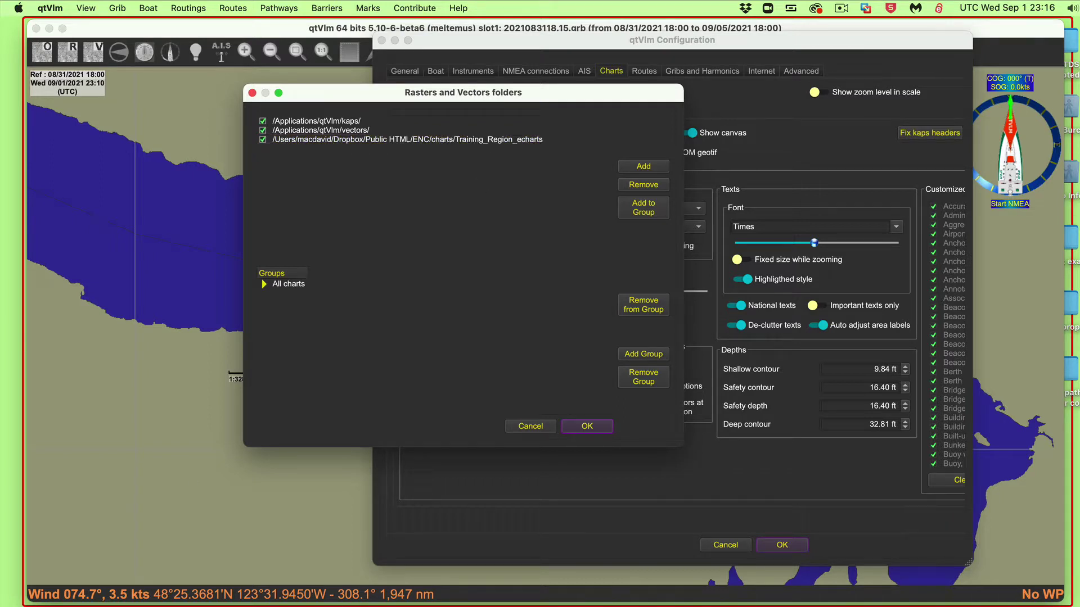
key(super+Tab)
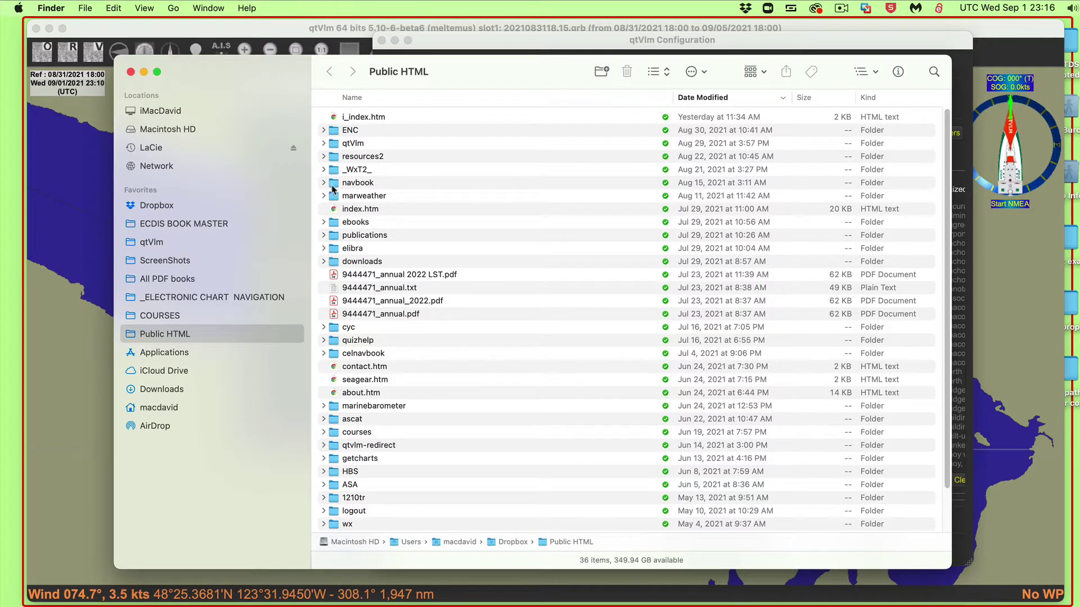
In Finder, expand ENC > charts > Training_Region_echarts and peek at its ENC chart cells.
click(323, 130)
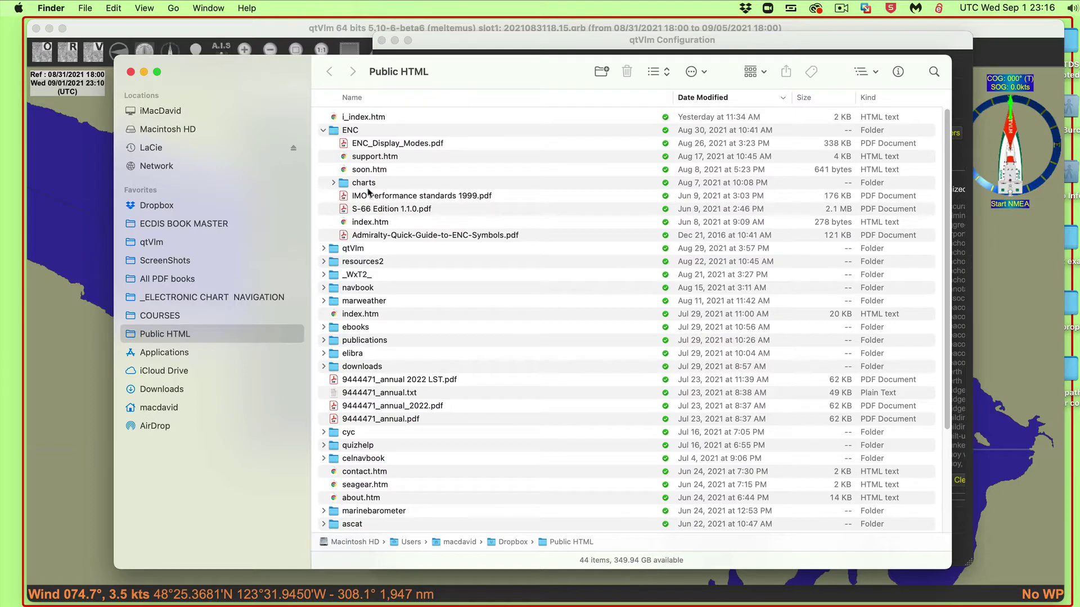
click(331, 183)
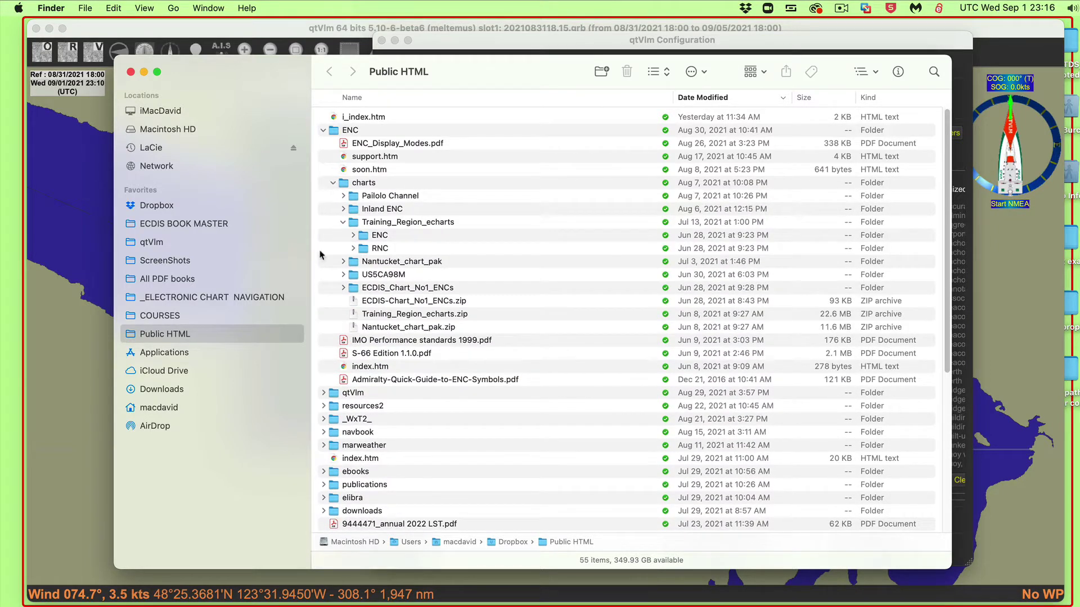
click(354, 226)
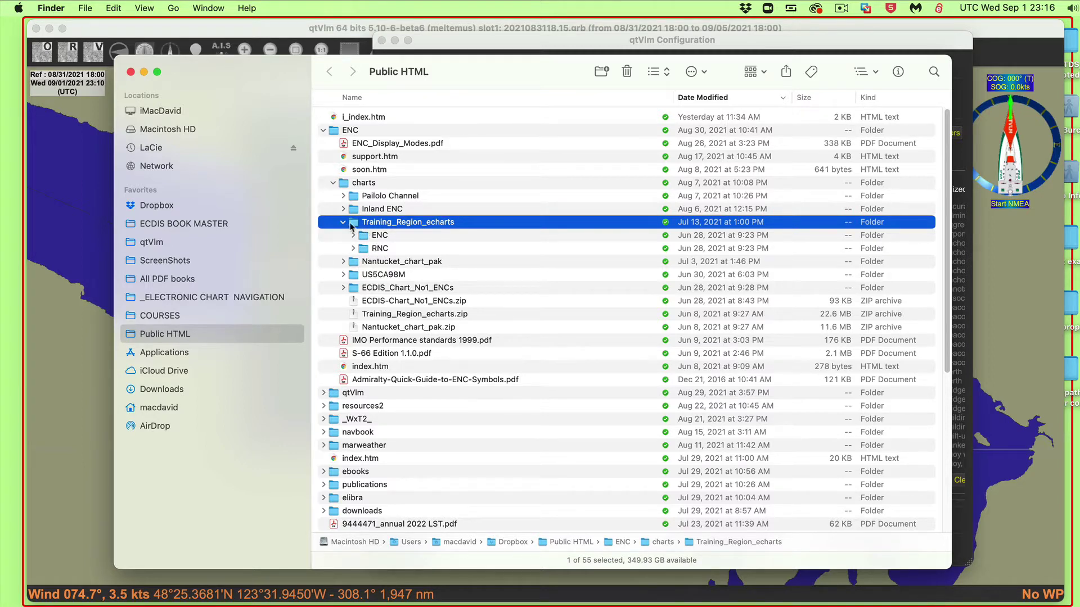
click(353, 235)
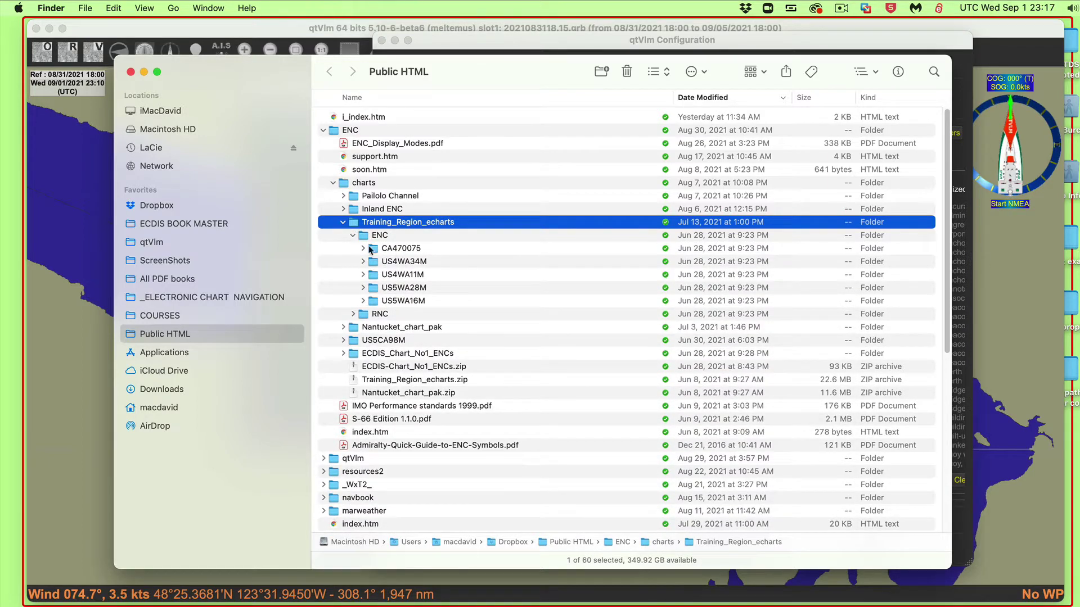
click(353, 235)
Peek at the RNC raster chart folders, minimize Finder, and confirm the chart folders list with OK.
click(354, 248)
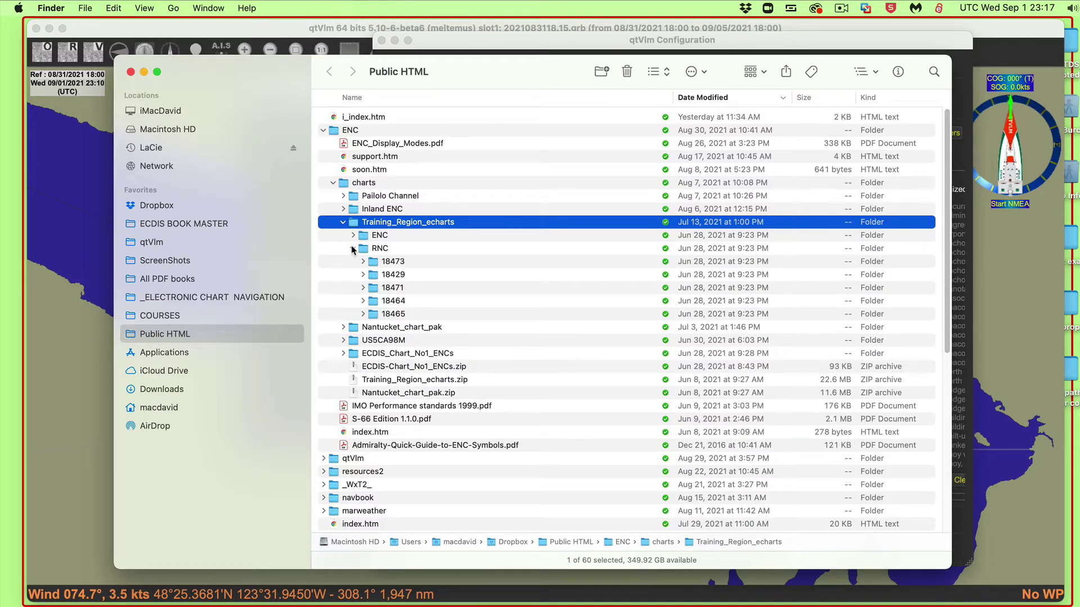
click(353, 248)
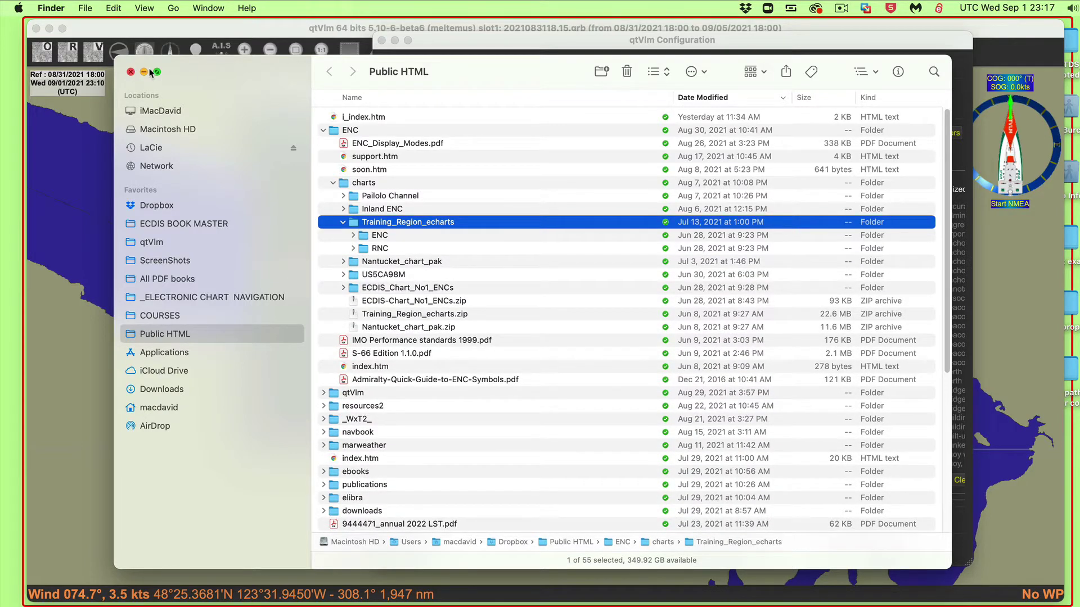
click(144, 72)
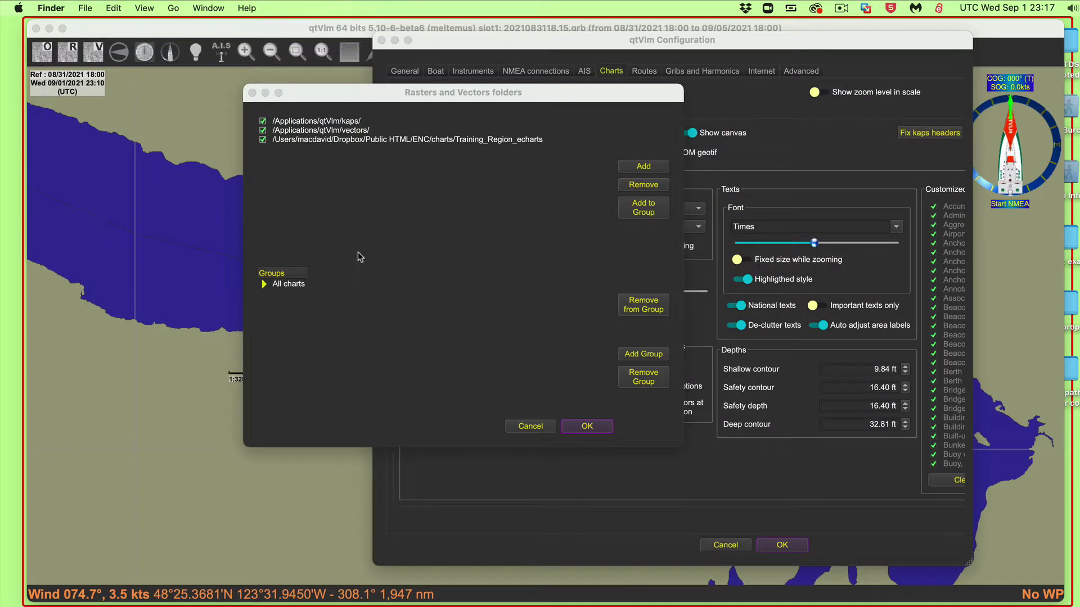
click(587, 427)
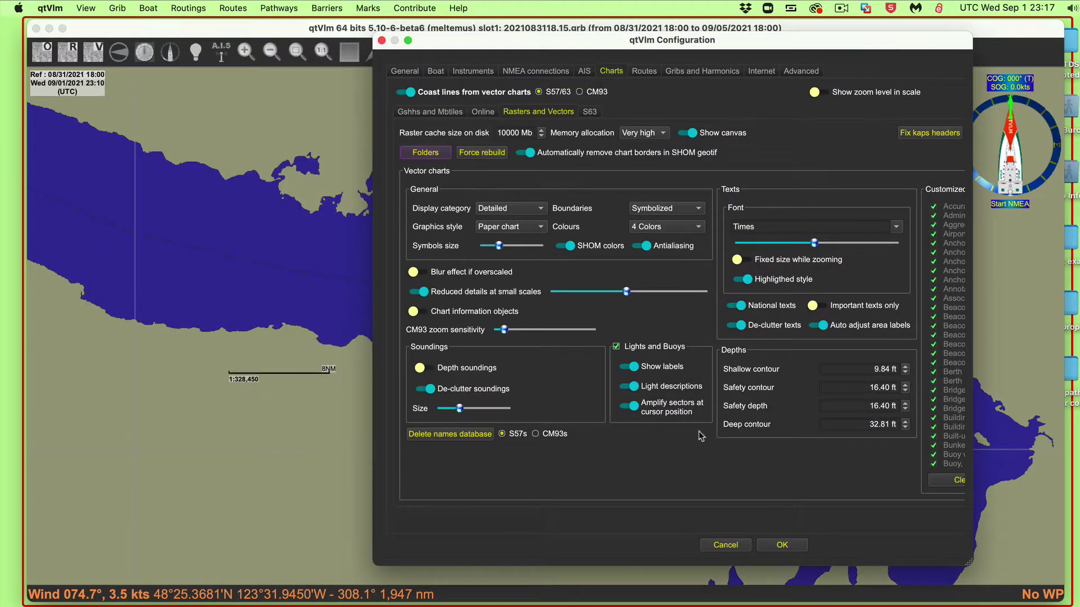
Close Configuration and enable View > Show/Hide > Show scale.
click(782, 547)
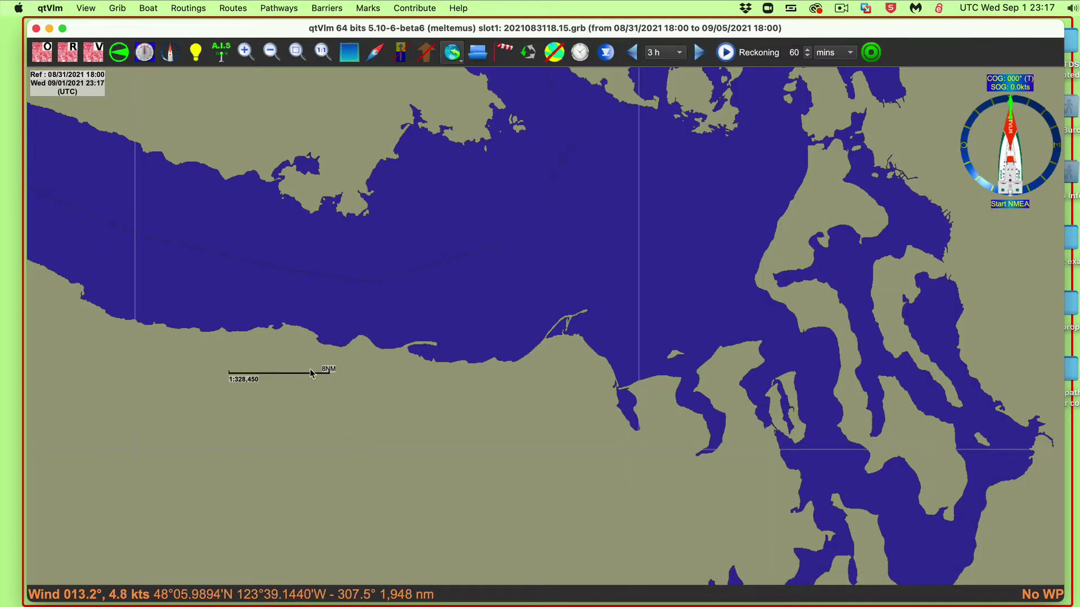
click(83, 8)
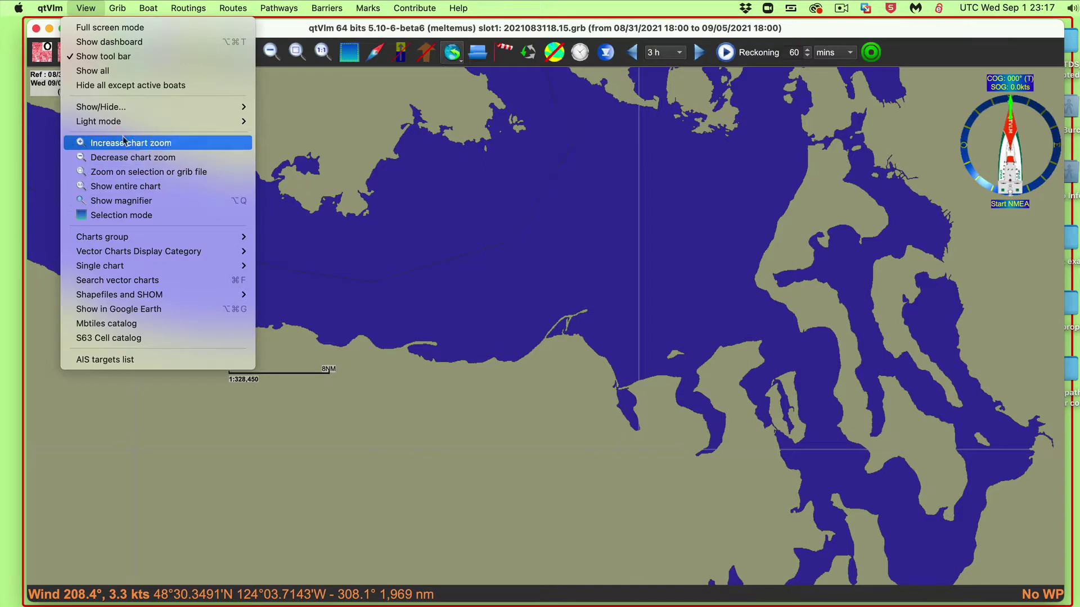
mouse_move(107, 108)
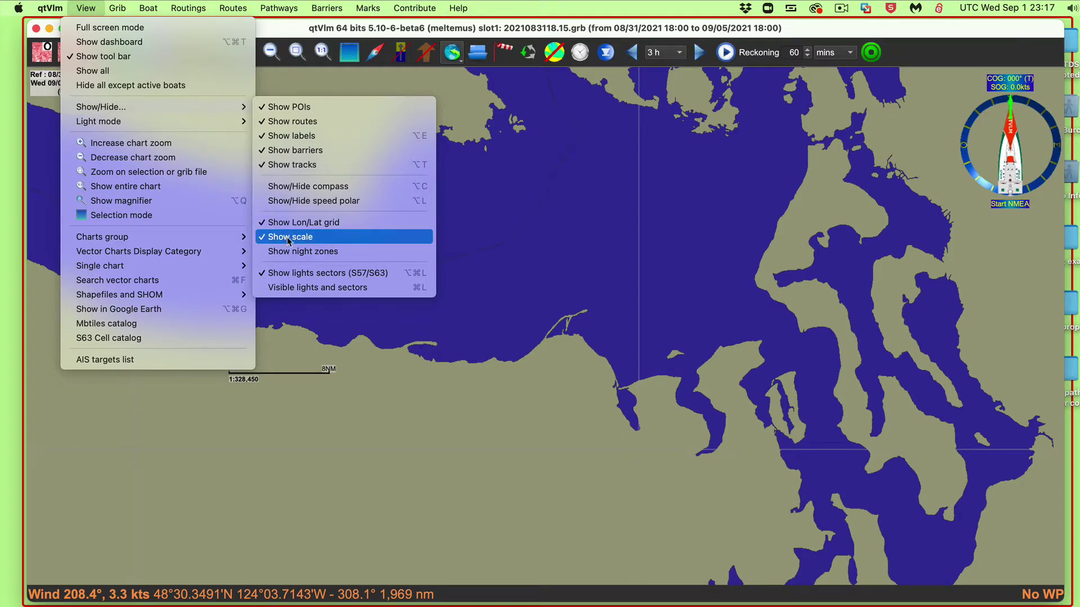
click(247, 466)
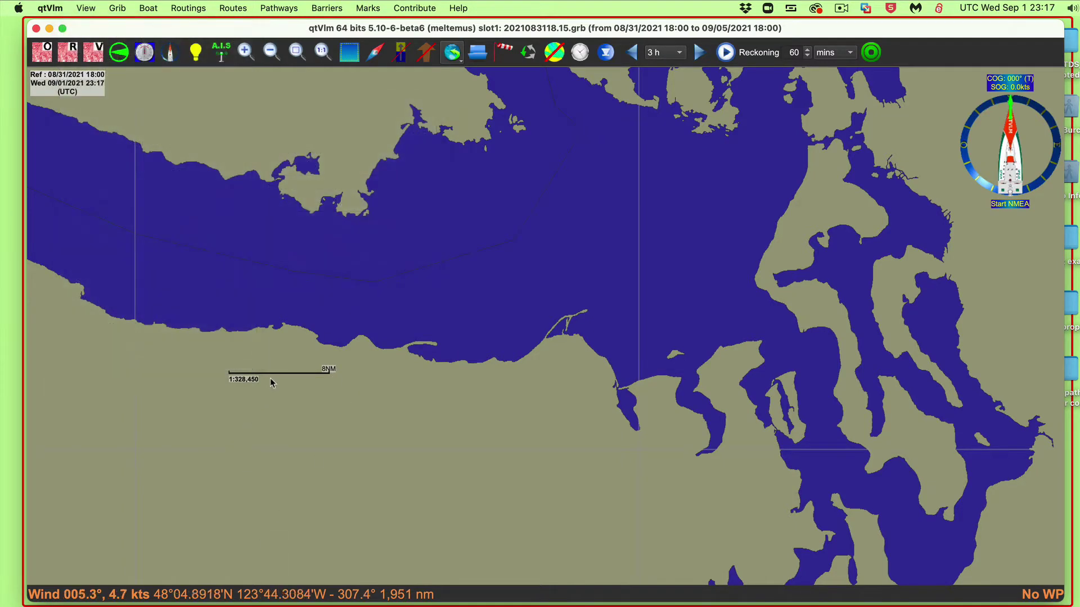
Move the 8NM chart scale bar onto the land southwest of the strait.
right_click(388, 479)
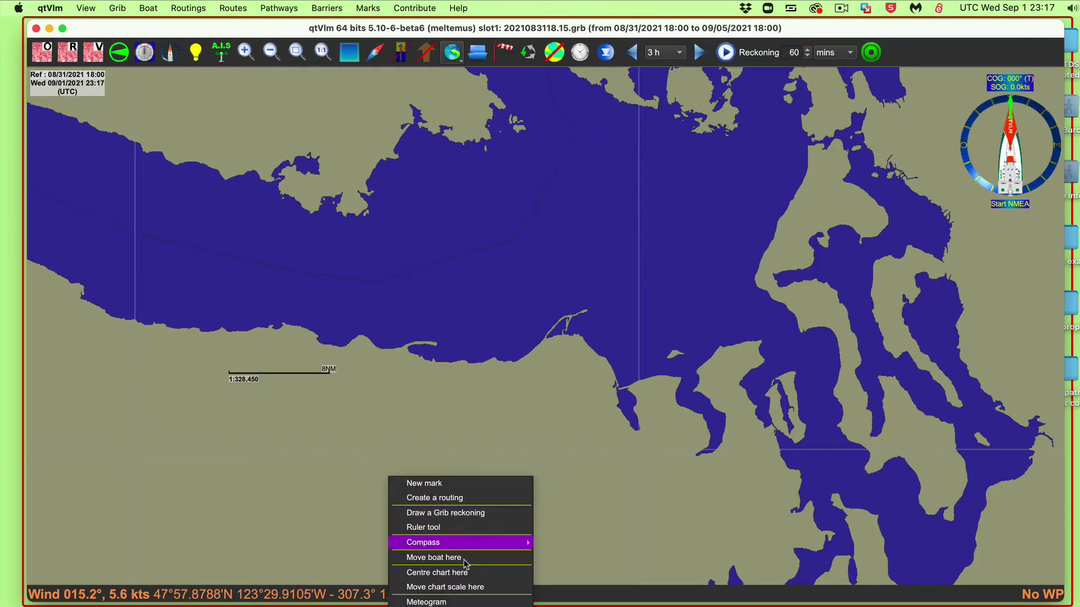
click(453, 589)
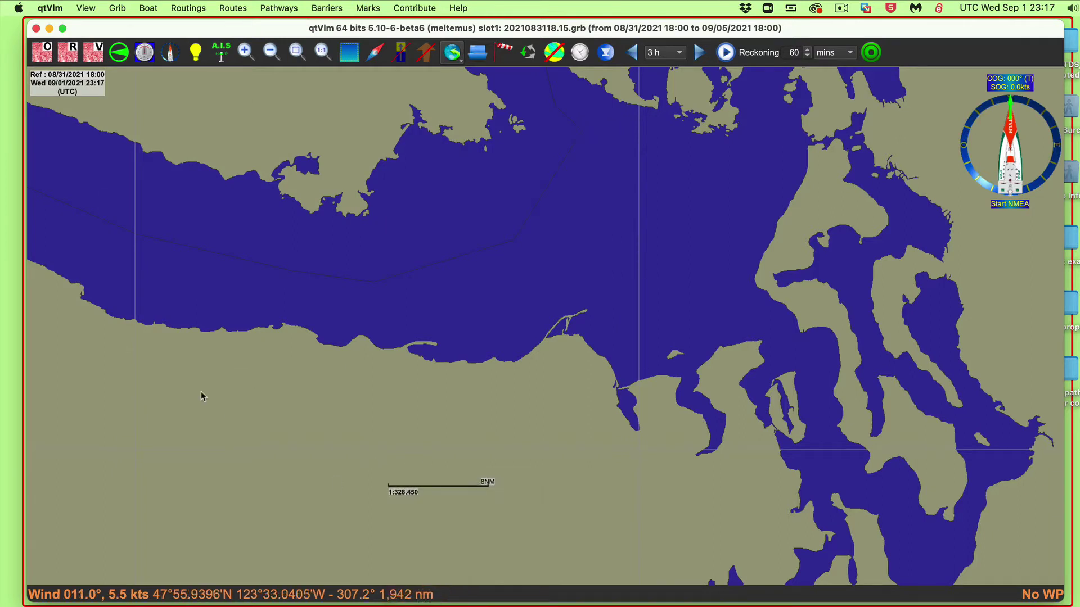
right_click(260, 389)
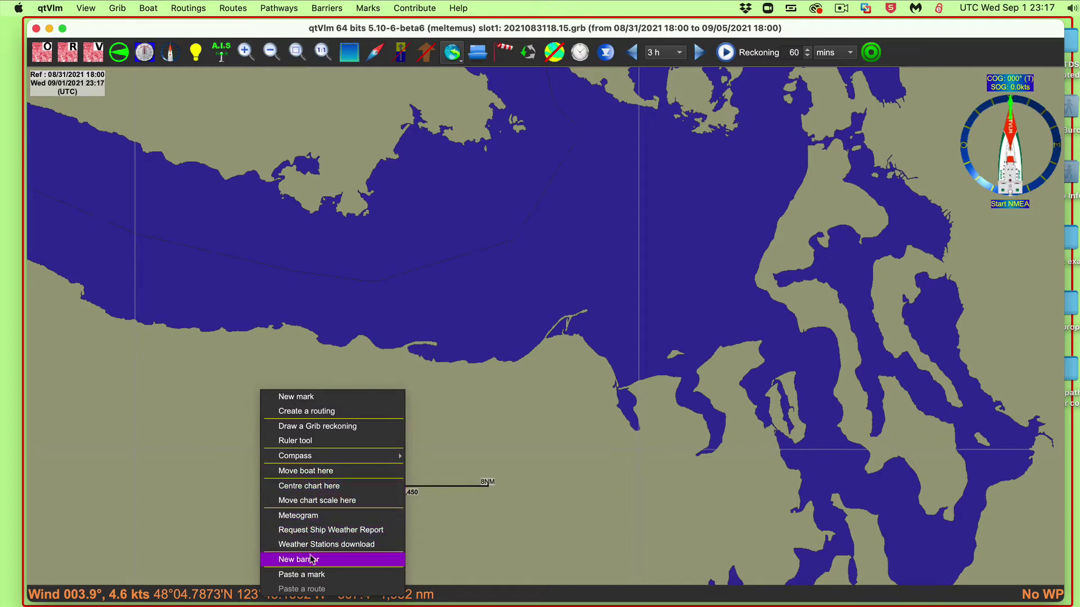
click(319, 500)
drag(495, 461, 484, 431)
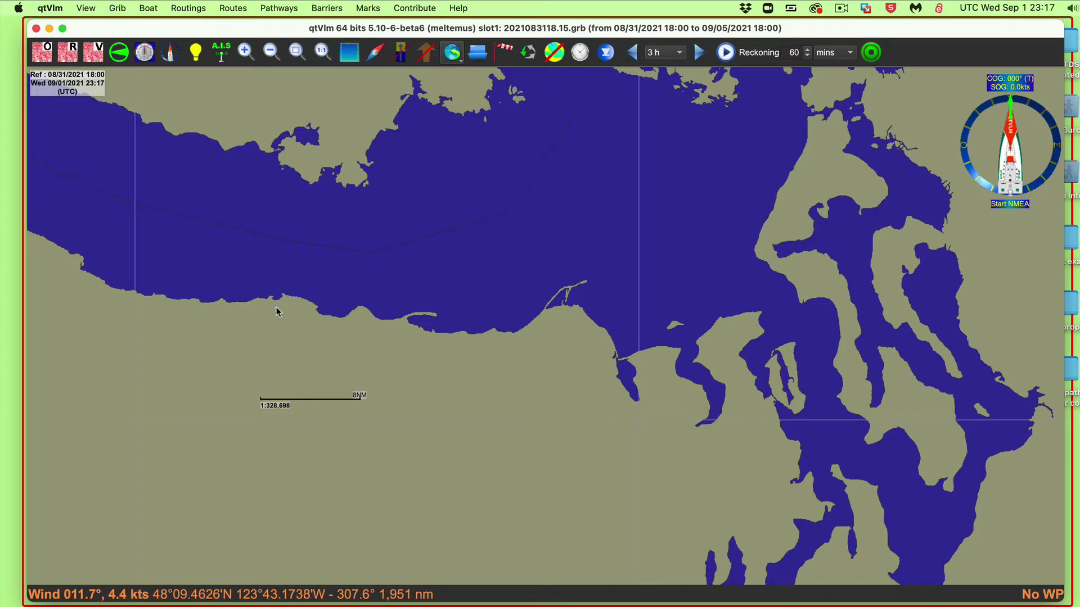
Turn on raster chart display and zoom around Diamond Point.
click(72, 59)
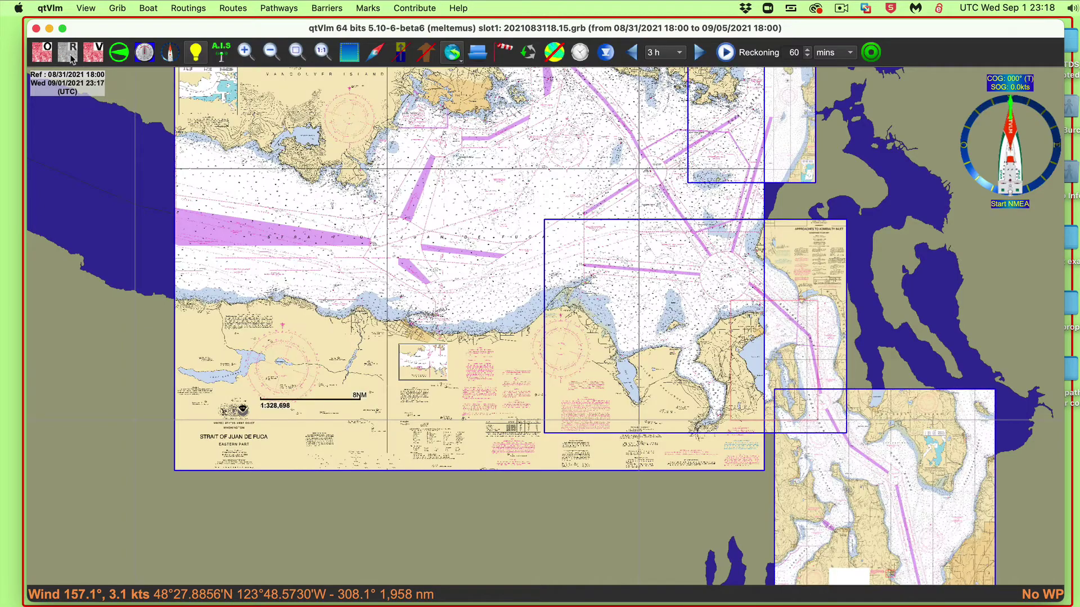
scroll(679, 327, up, 1)
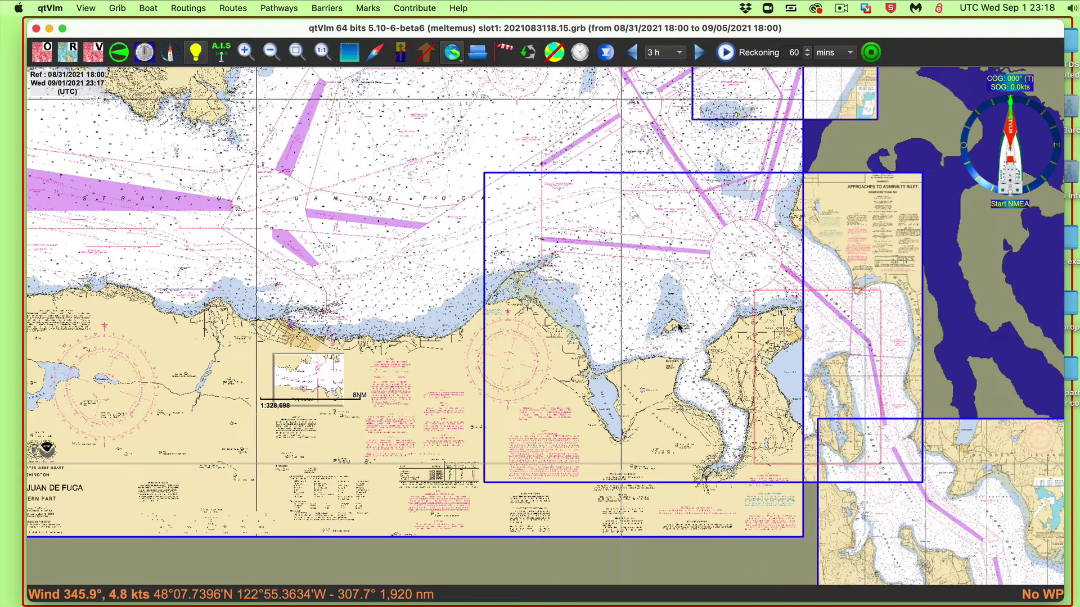
scroll(678, 327, up, 1)
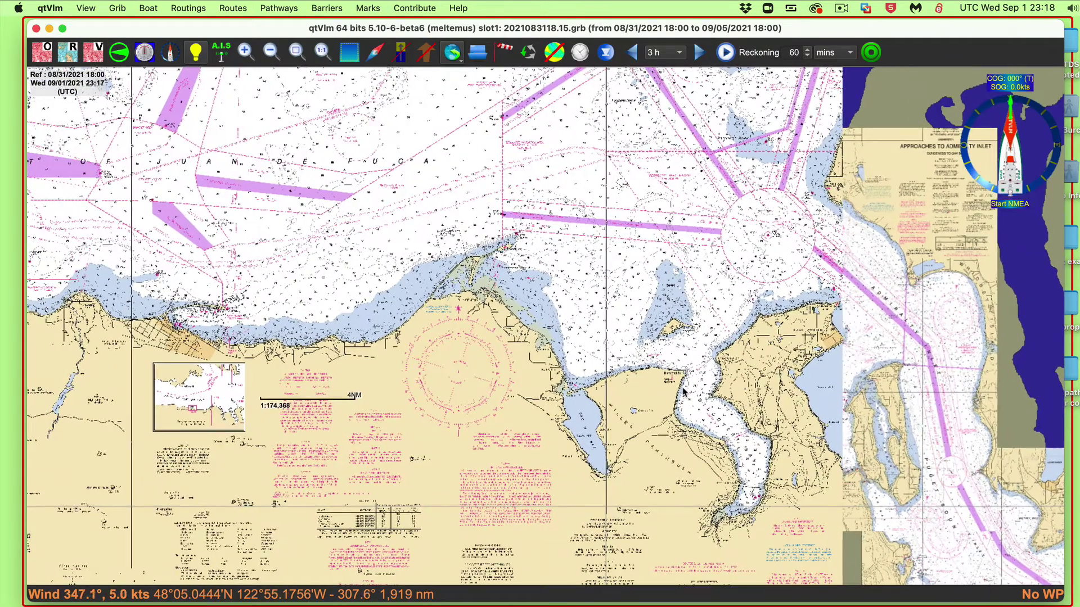
scroll(683, 392, up, 1)
scroll(683, 392, up, 1)
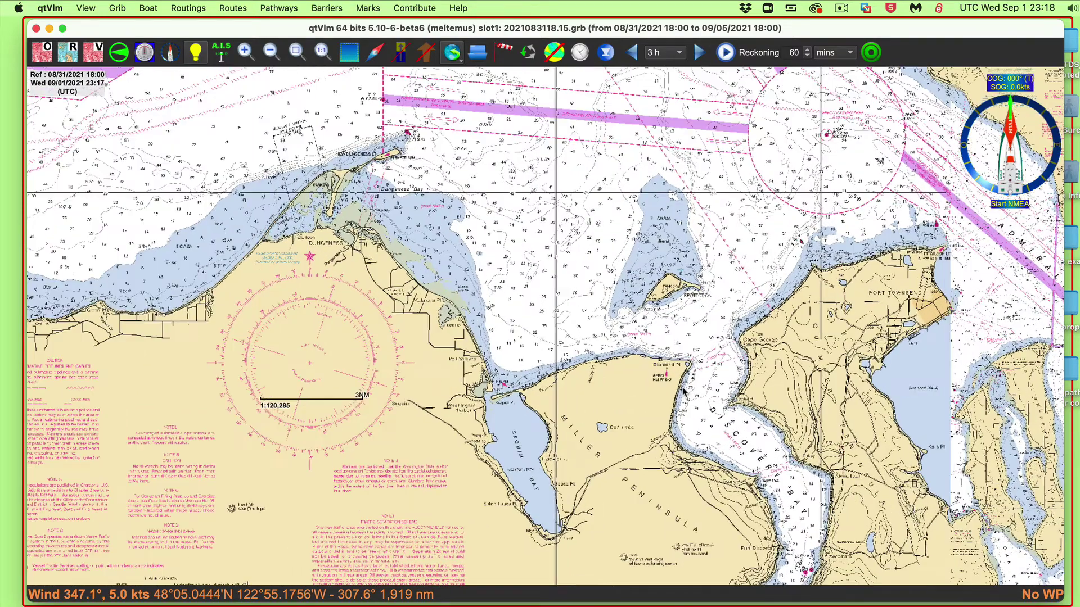
scroll(683, 392, up, 1)
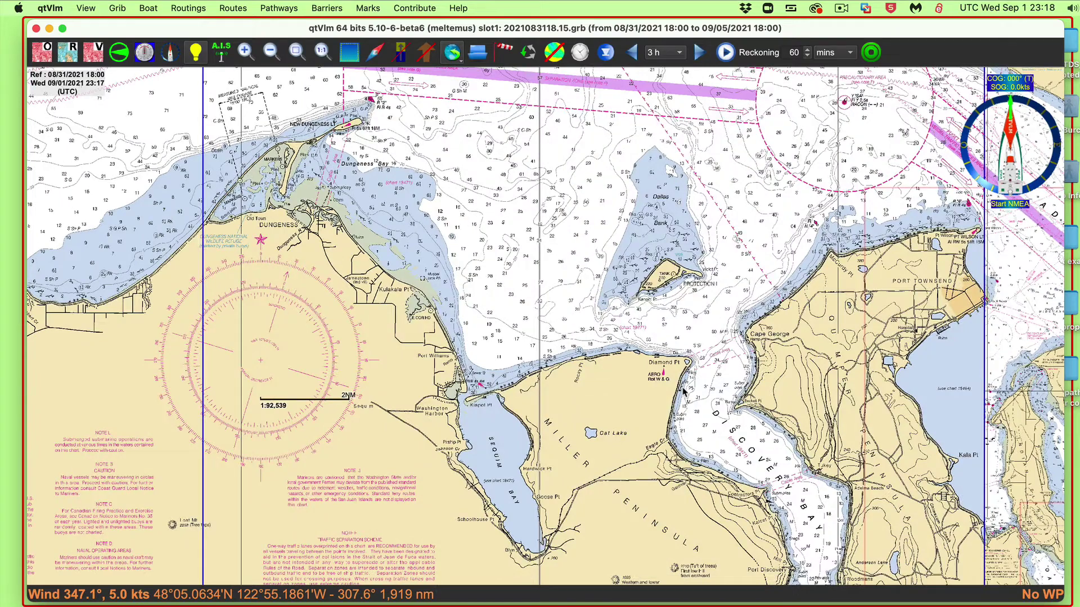
scroll(644, 357, up, 2)
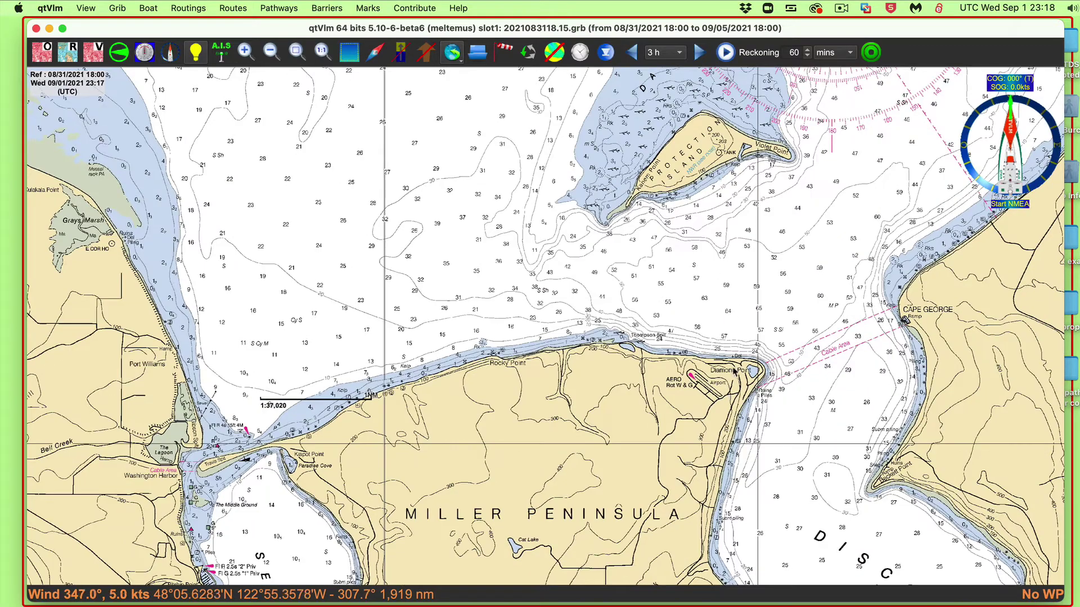
scroll(733, 371, up, 2)
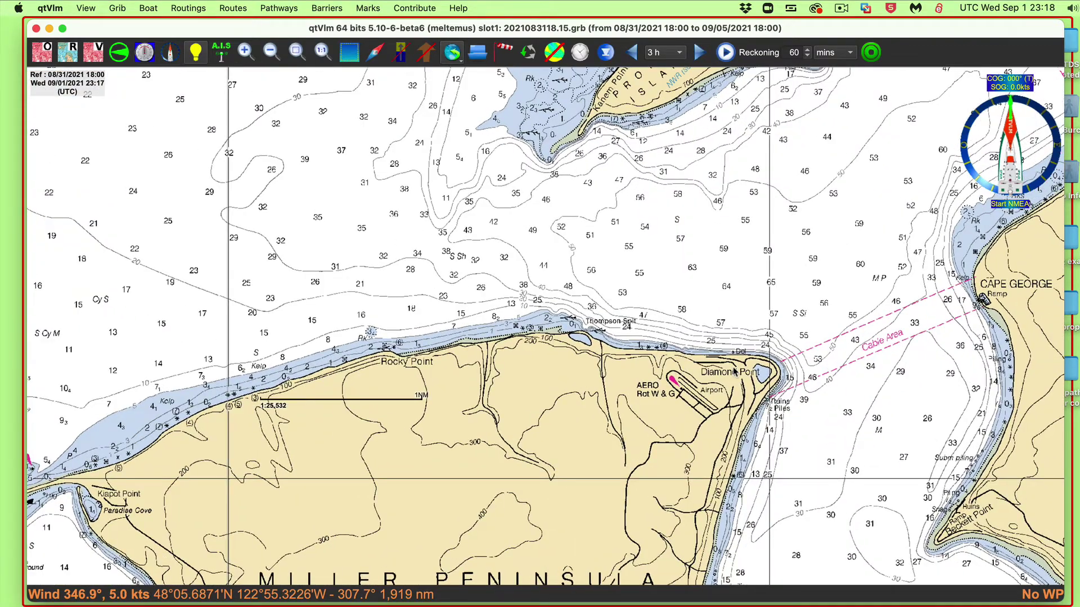
Widen the view to the Juan de Fuca and Admiralty Inlet charts, then open the Rasters and Vectors settings.
scroll(734, 372, down, 2)
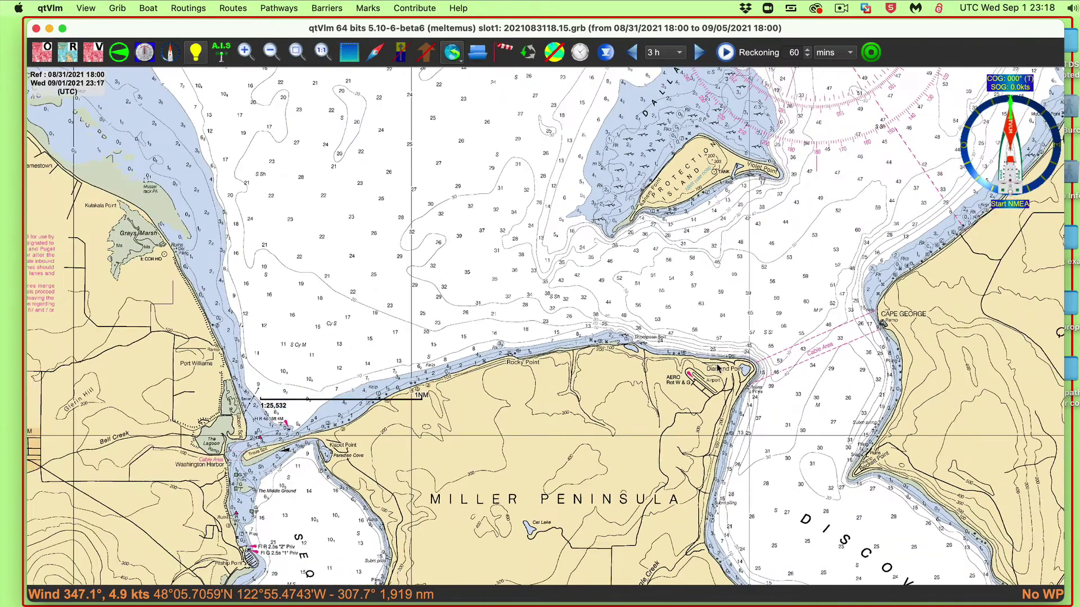
scroll(717, 369, down, 3)
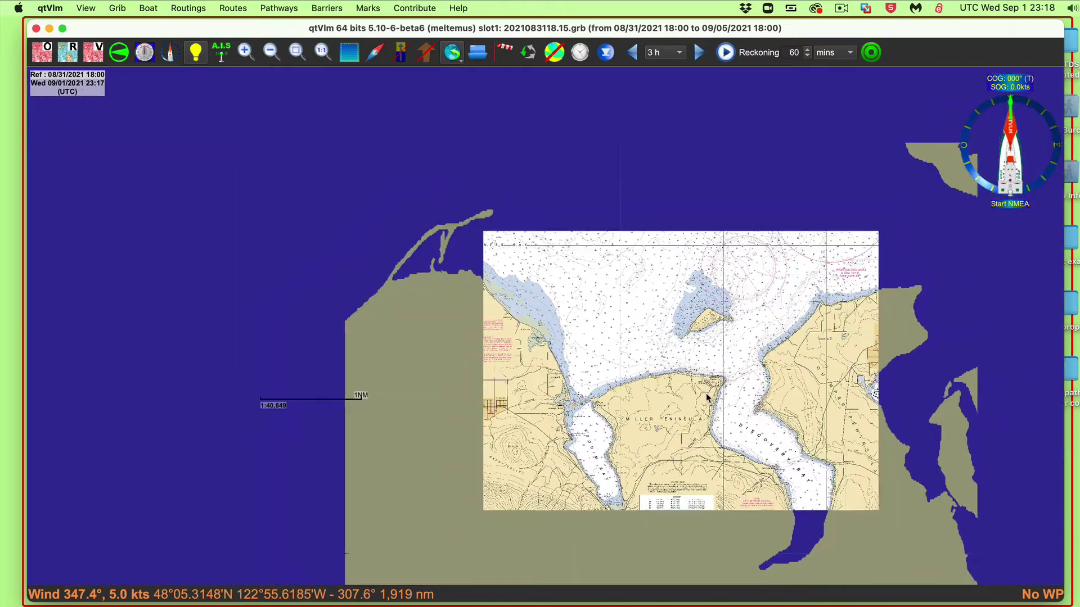
scroll(707, 394, down, 5)
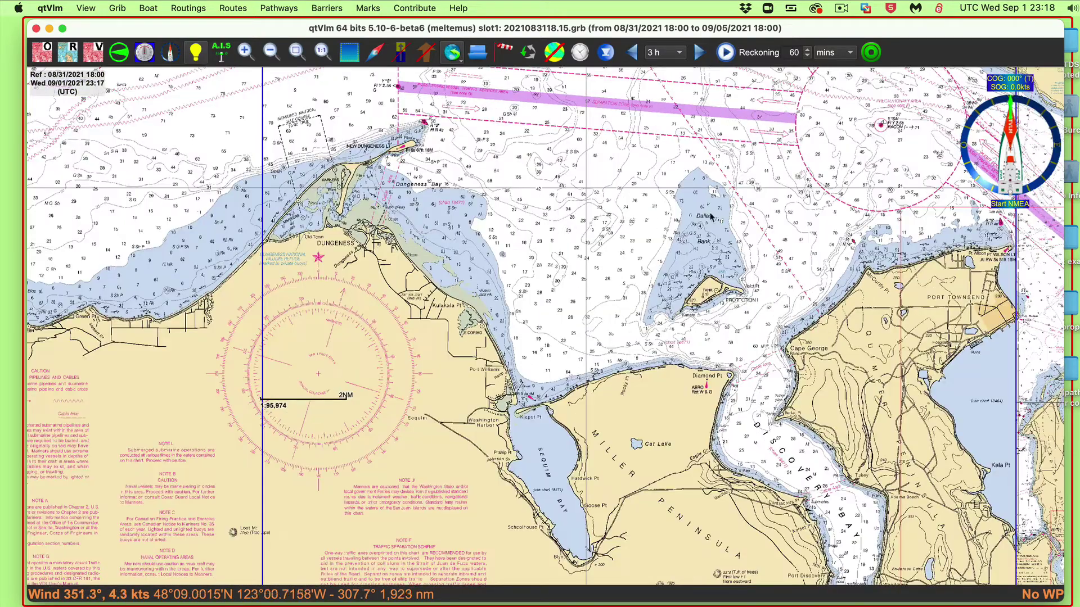
drag(787, 227, 696, 353)
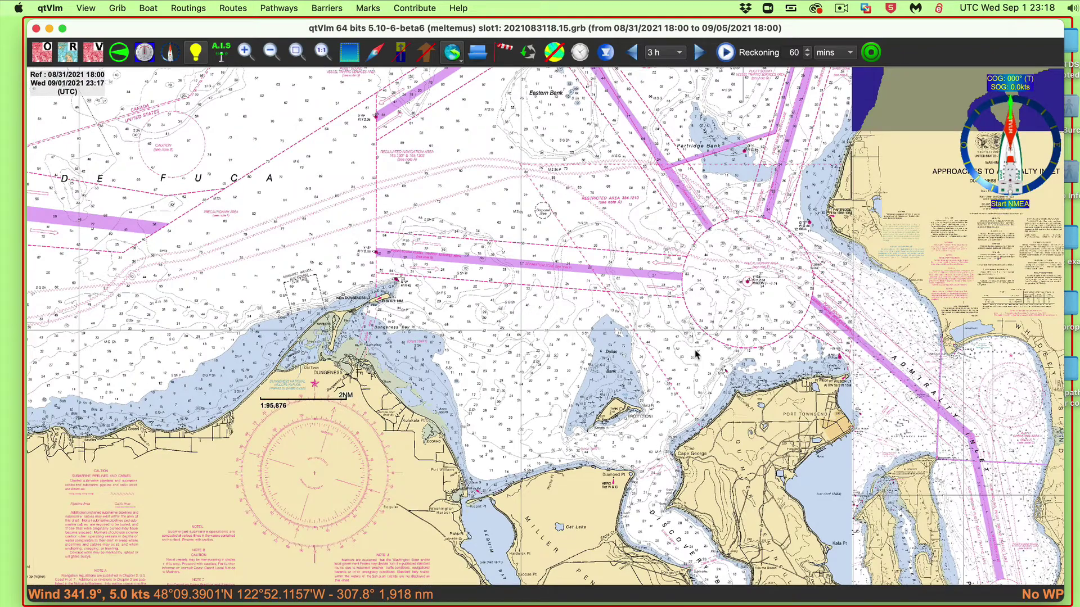
scroll(695, 353, down, 1)
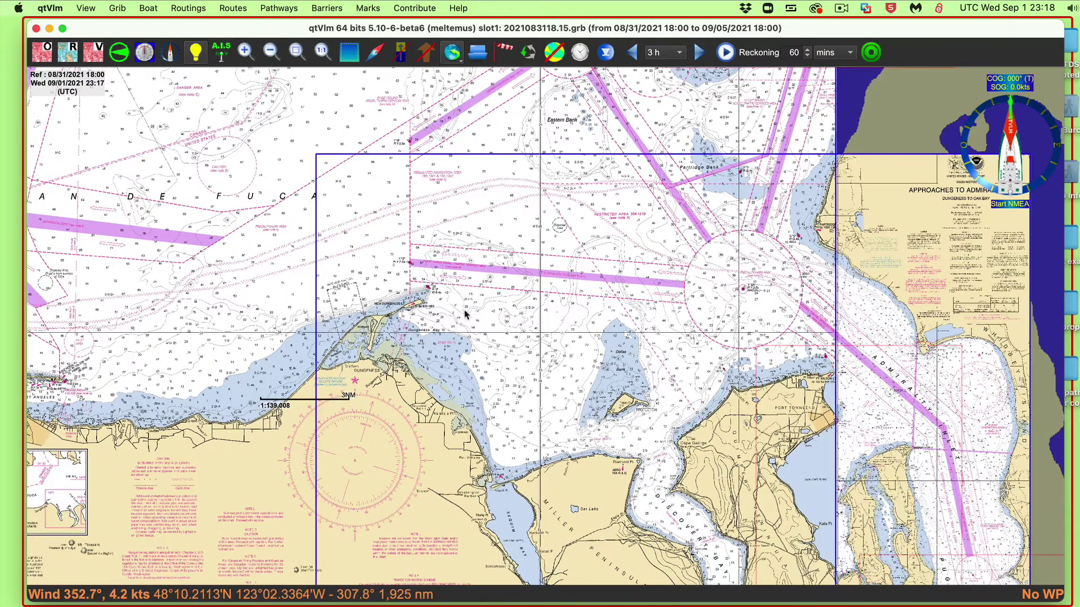
scroll(662, 364, right, 5)
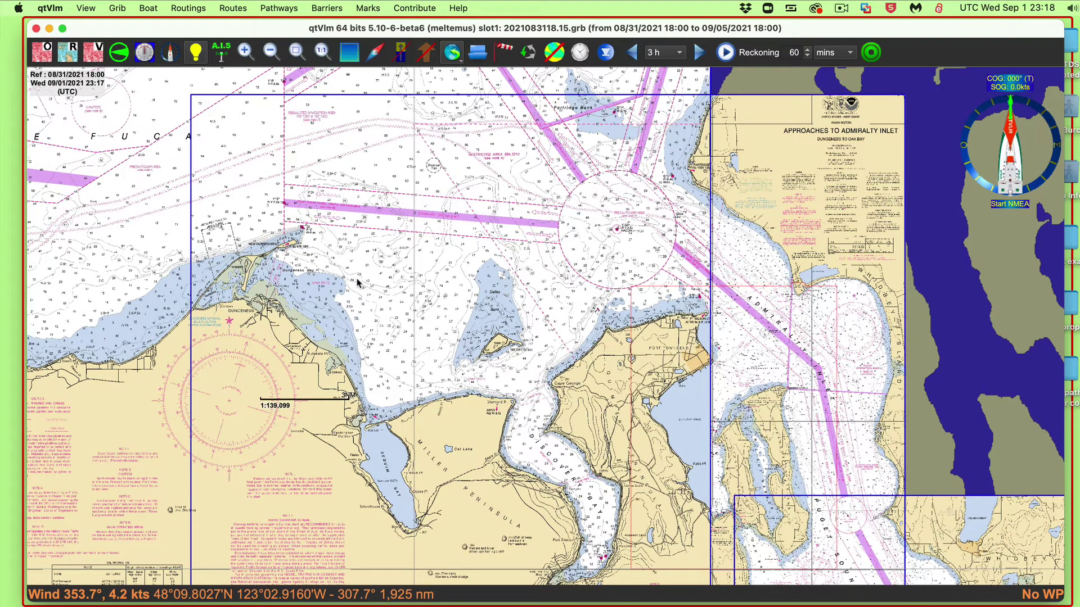
key(super+comma)
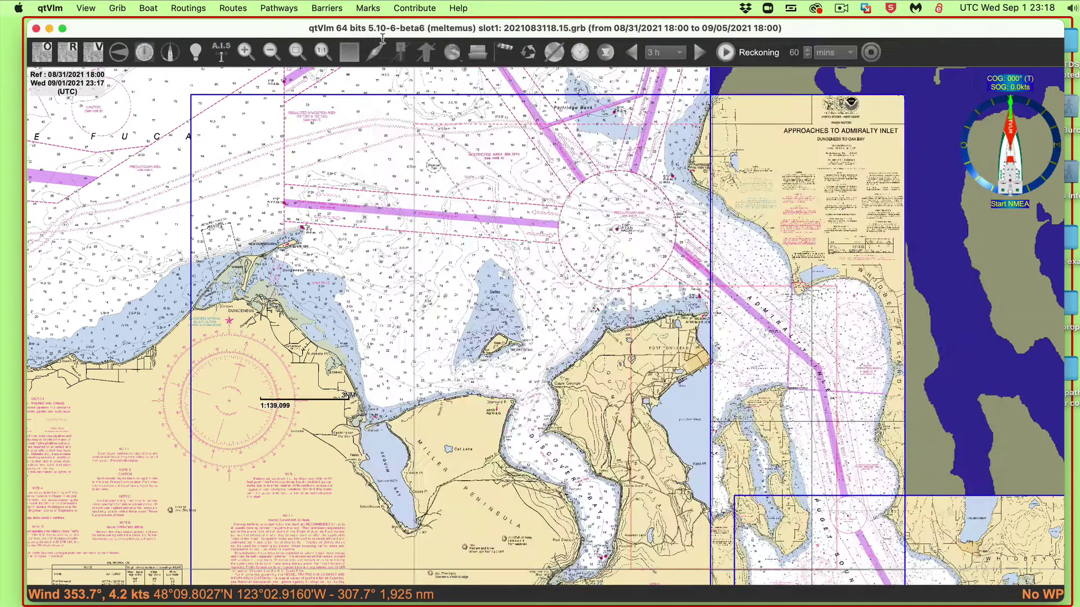
Close Configuration, zoom out to 1:222,707, then zoom in on Port Townsend to about 1:12,599 near Glen Cove.
click(381, 40)
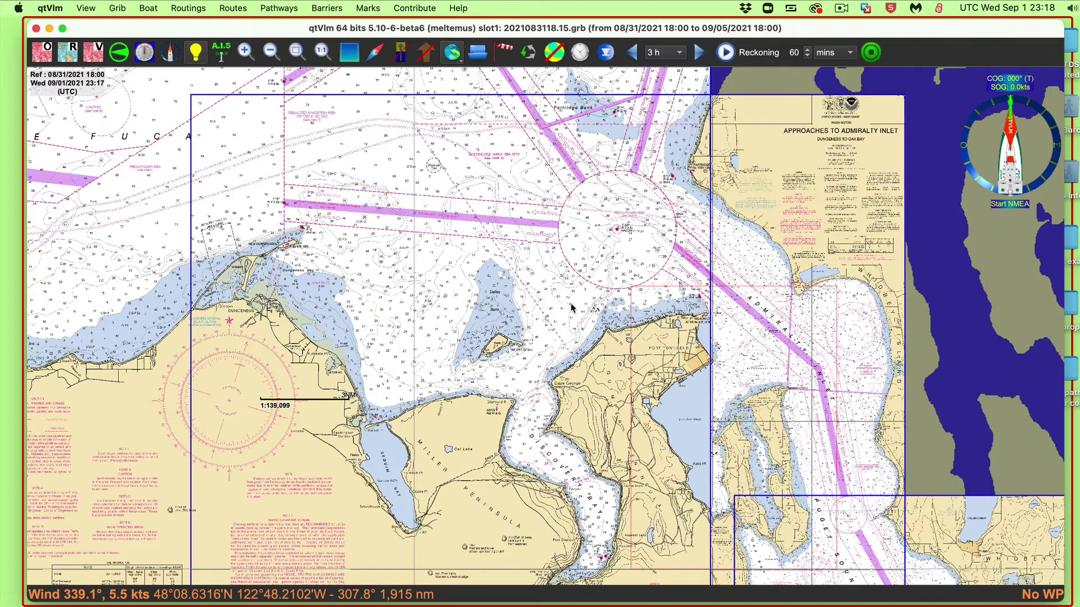
scroll(618, 265, right, 3)
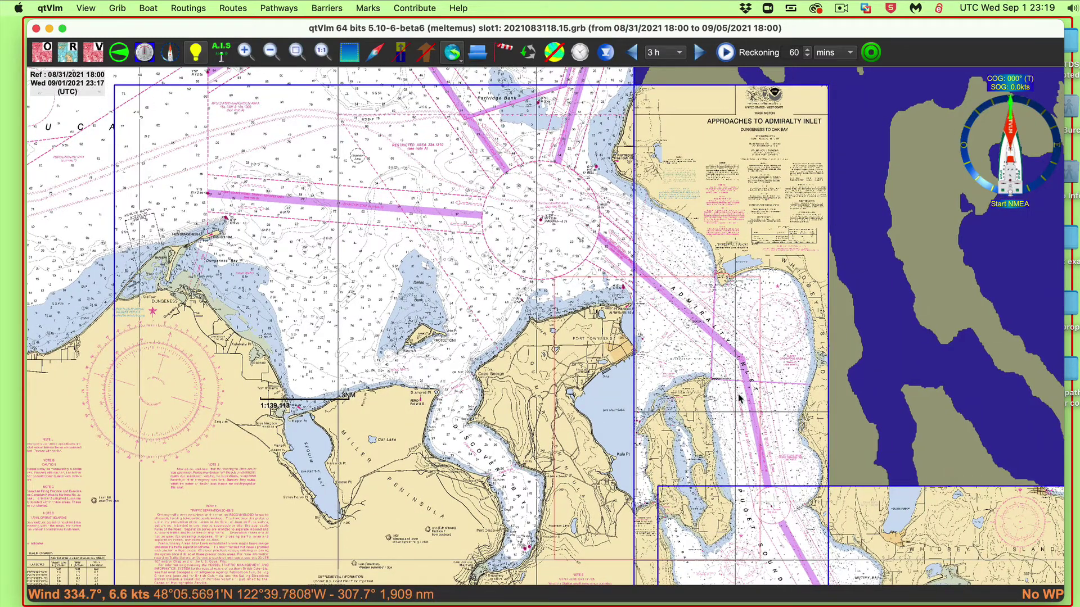
scroll(749, 368, down, 2)
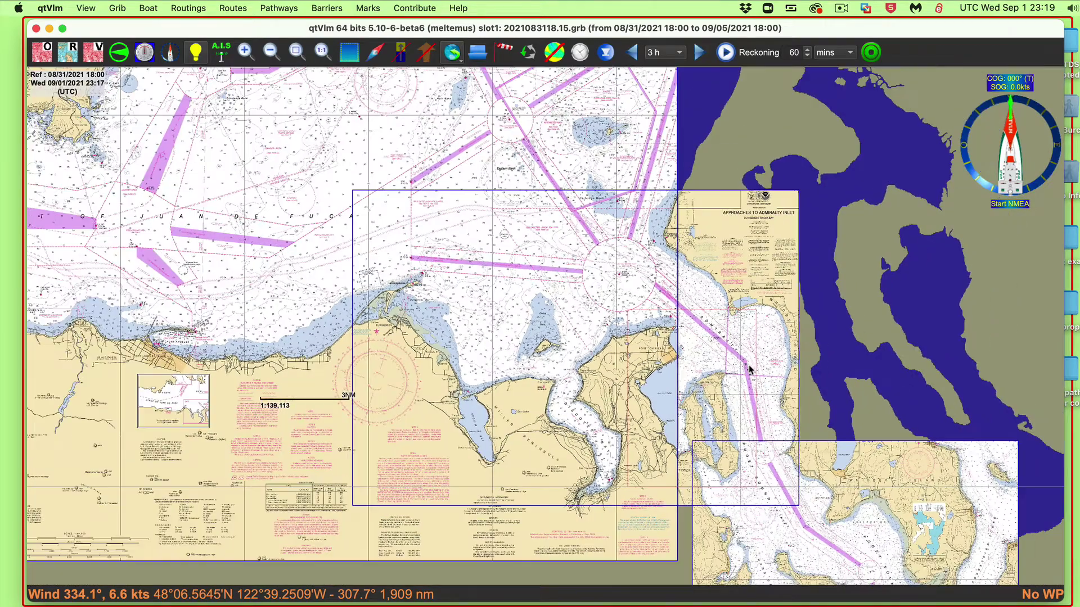
scroll(743, 338, down, 1)
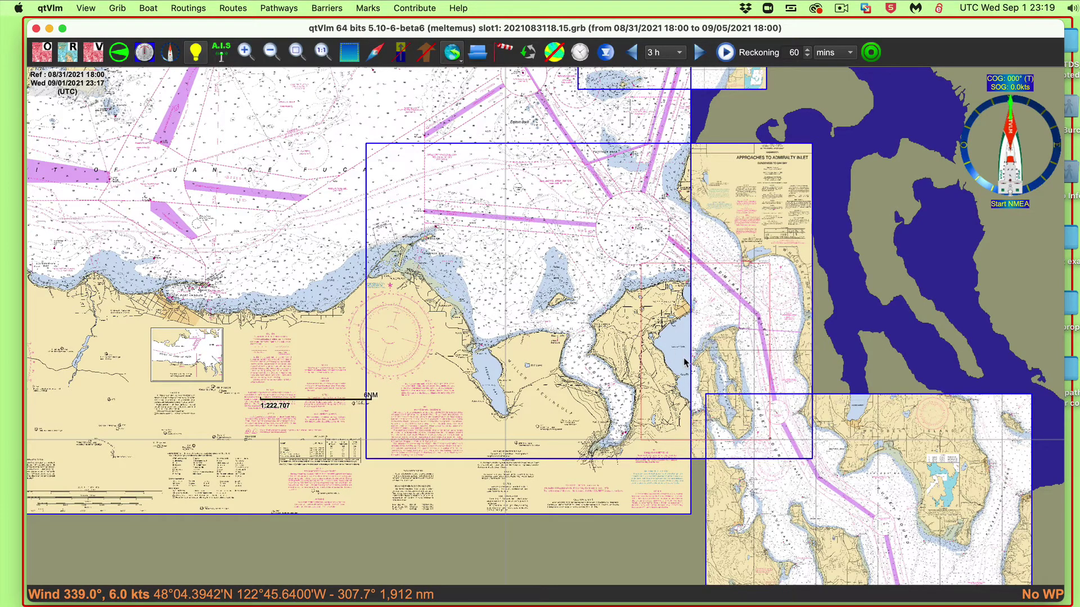
scroll(684, 362, up, 2)
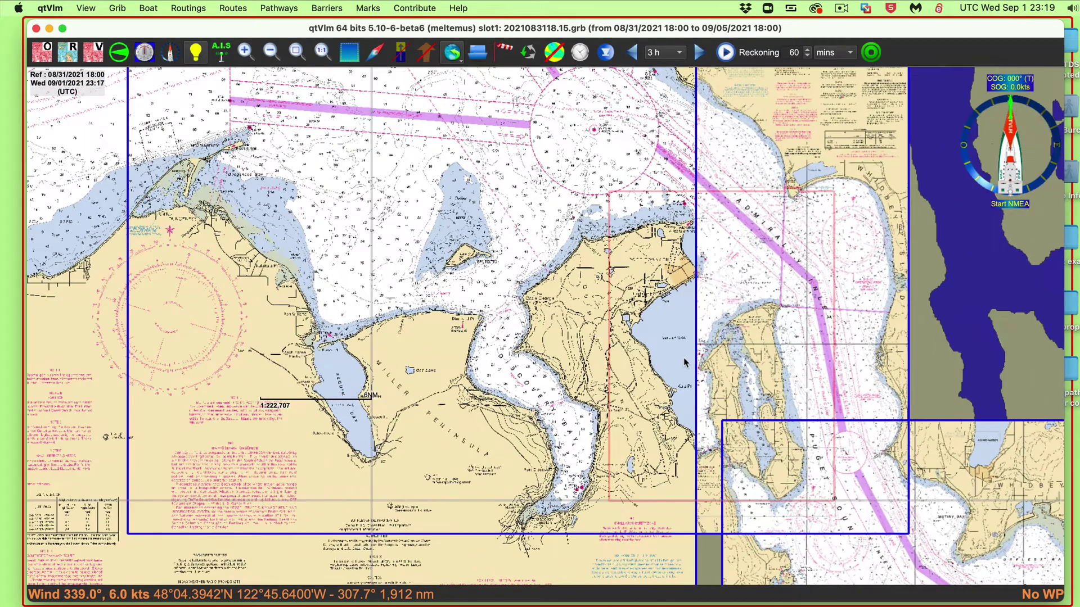
scroll(679, 358, up, 3)
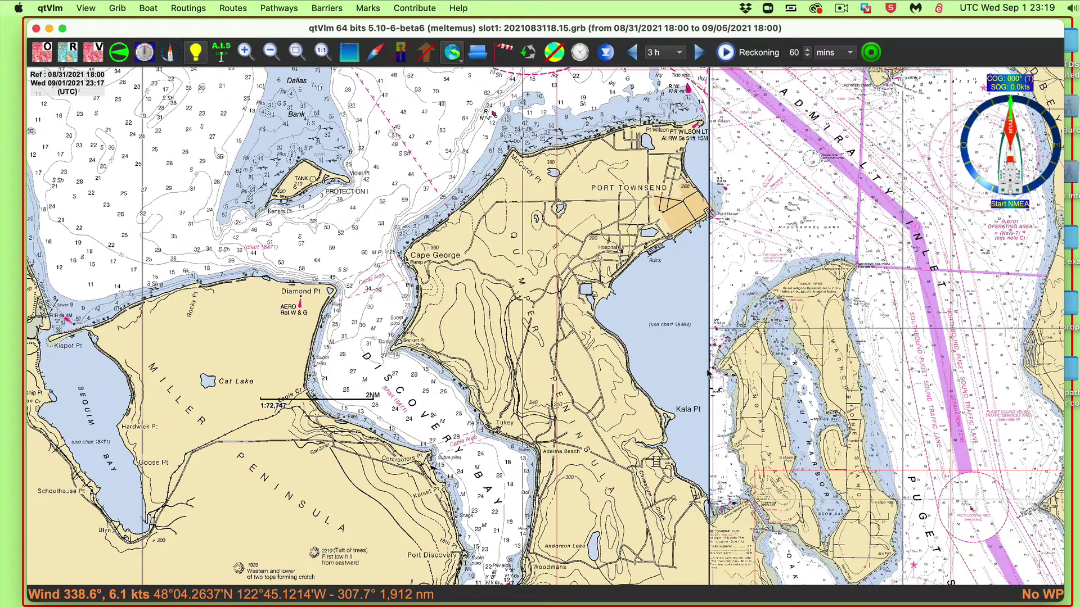
scroll(708, 373, up, 2)
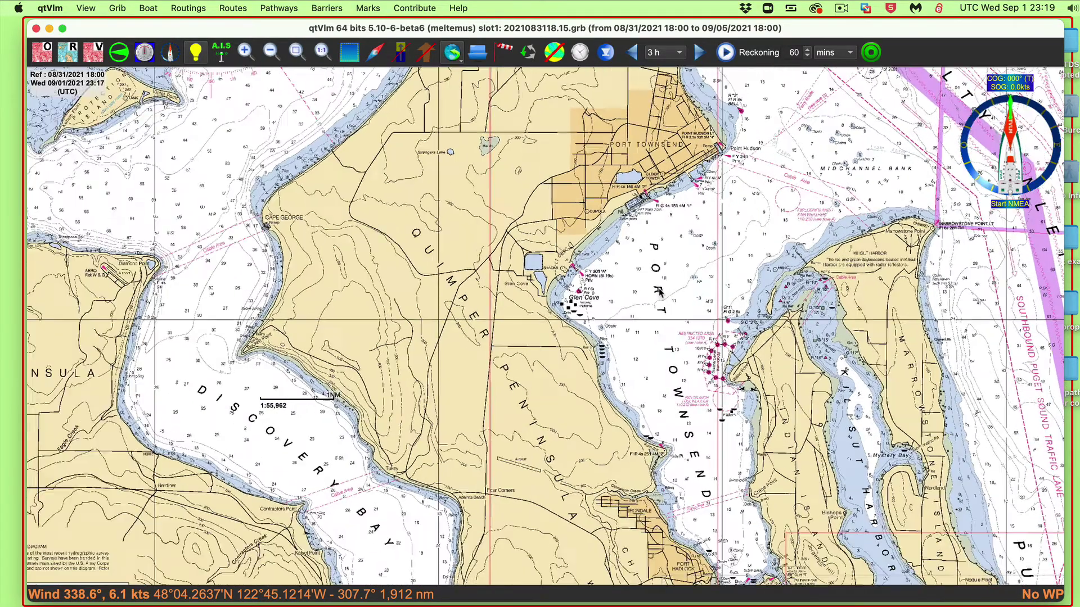
scroll(659, 291, up, 3)
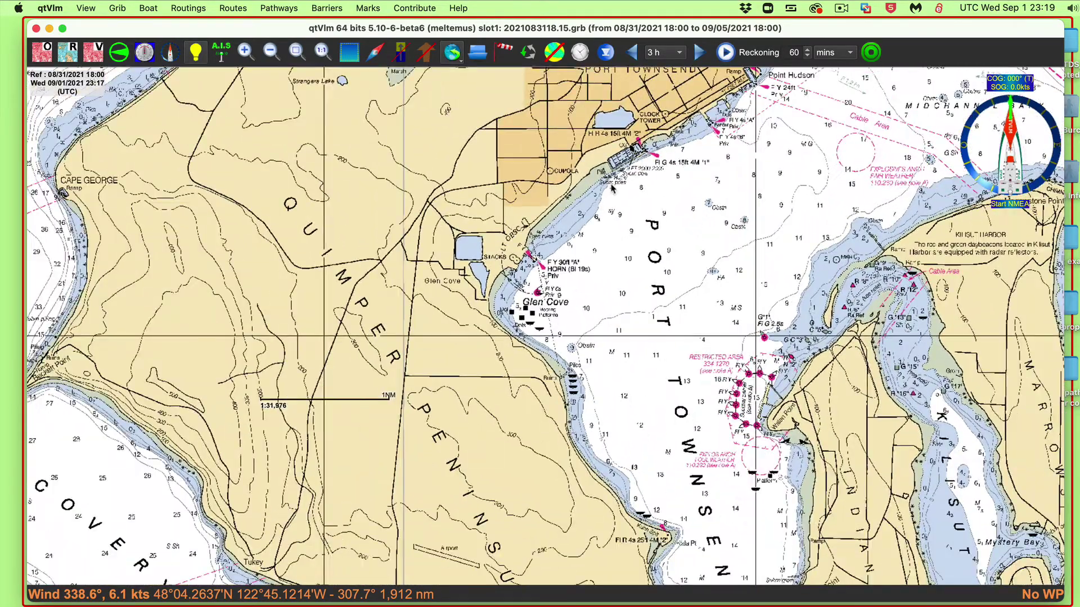
scroll(613, 189, up, 3)
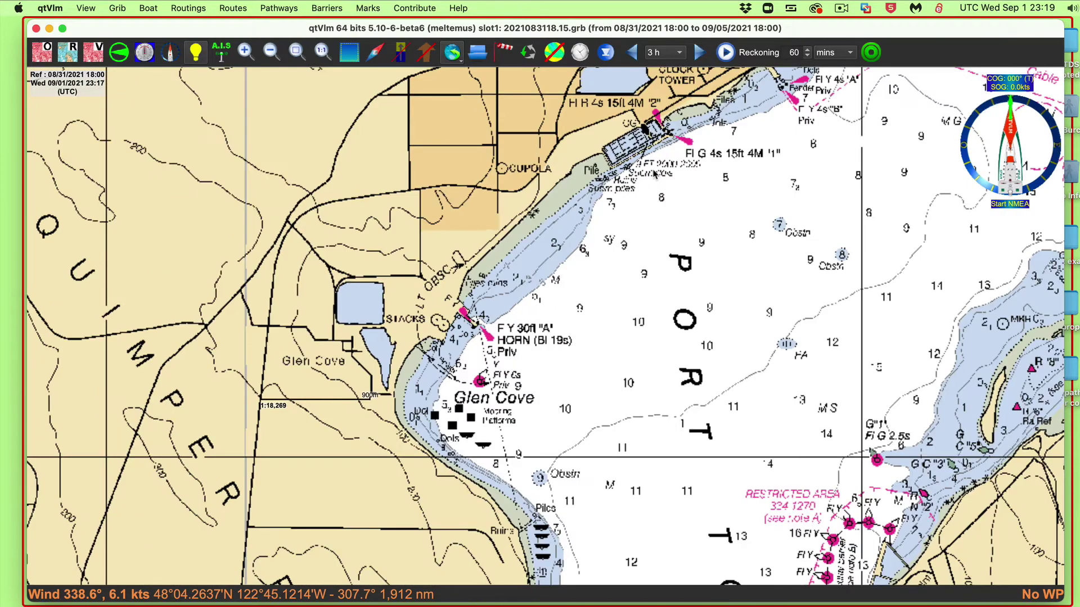
scroll(654, 174, up, 2)
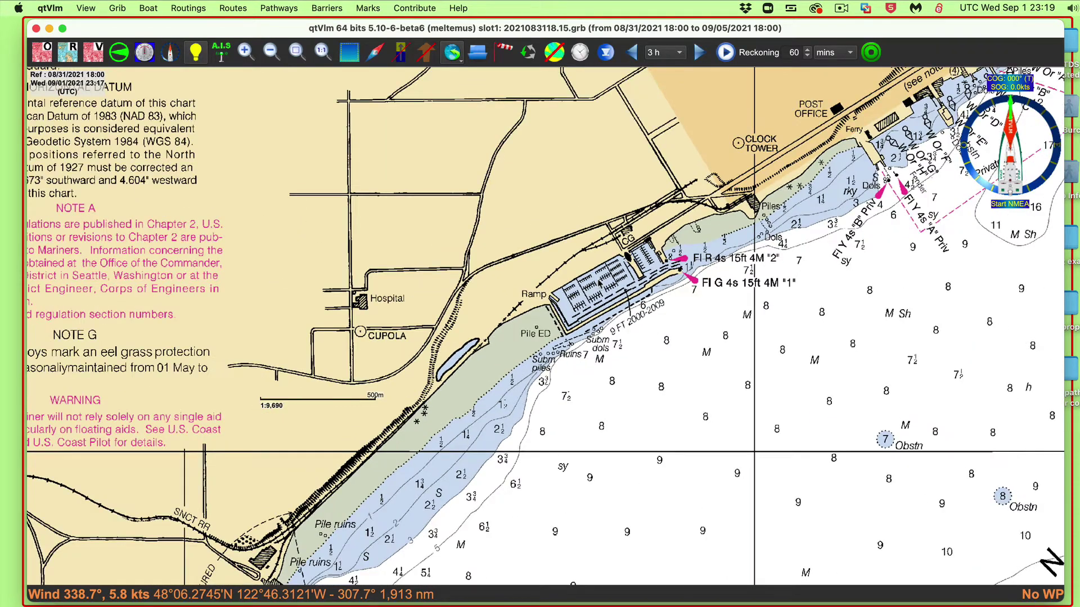
View the chart information for 18464_1.KAP at Port Townsend.
right_click(668, 334)
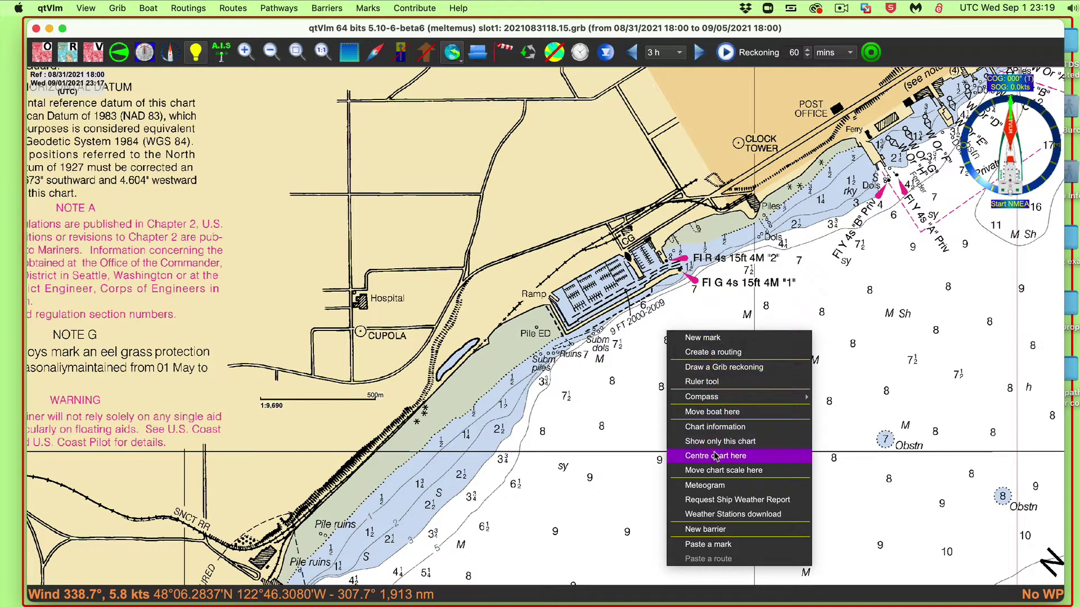
click(720, 428)
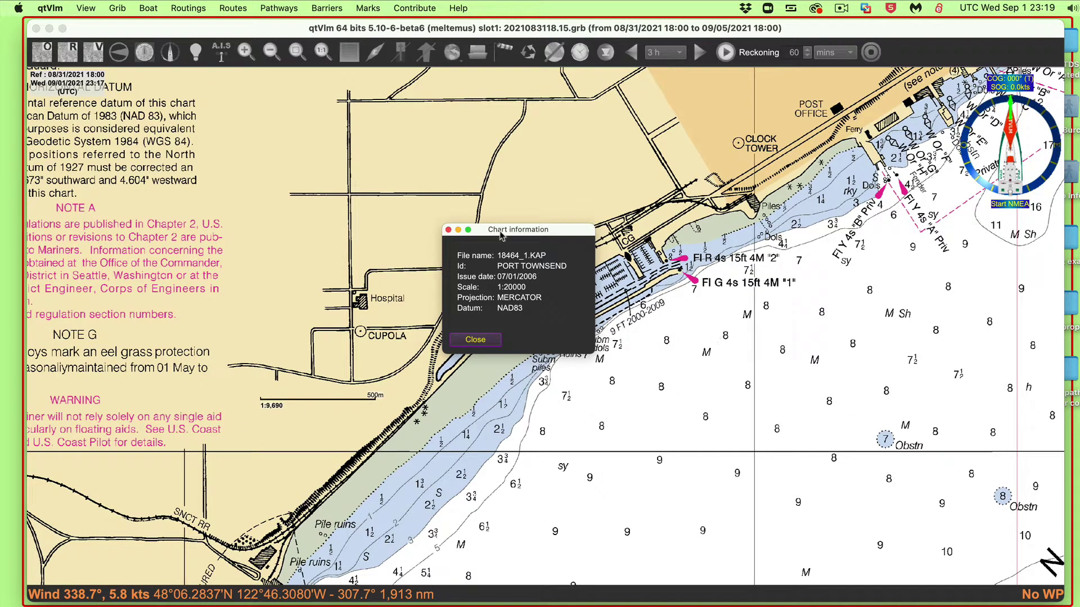
click(448, 230)
Recentre and zoom in on the Port Townsend waterfront from Point Hudson to Glen Cove.
scroll(660, 354, down, 2)
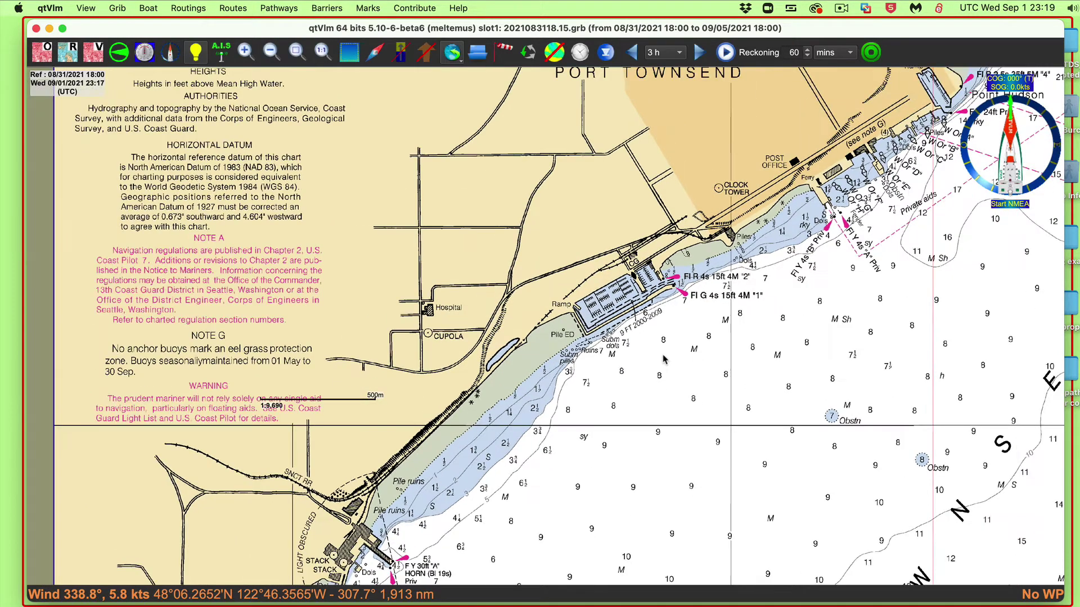
scroll(662, 358, down, 3)
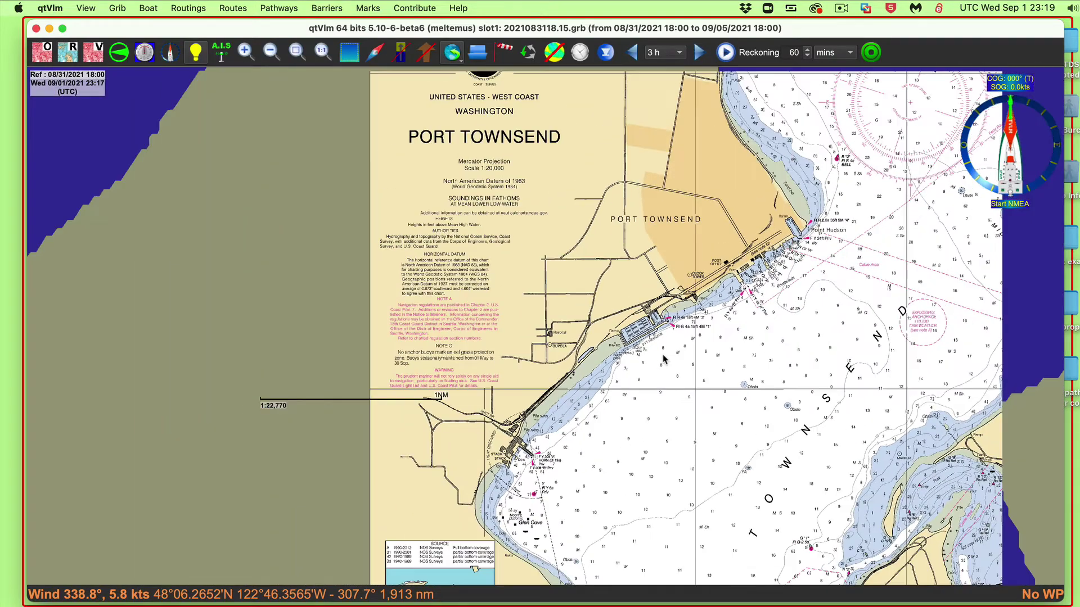
scroll(663, 359, down, 1)
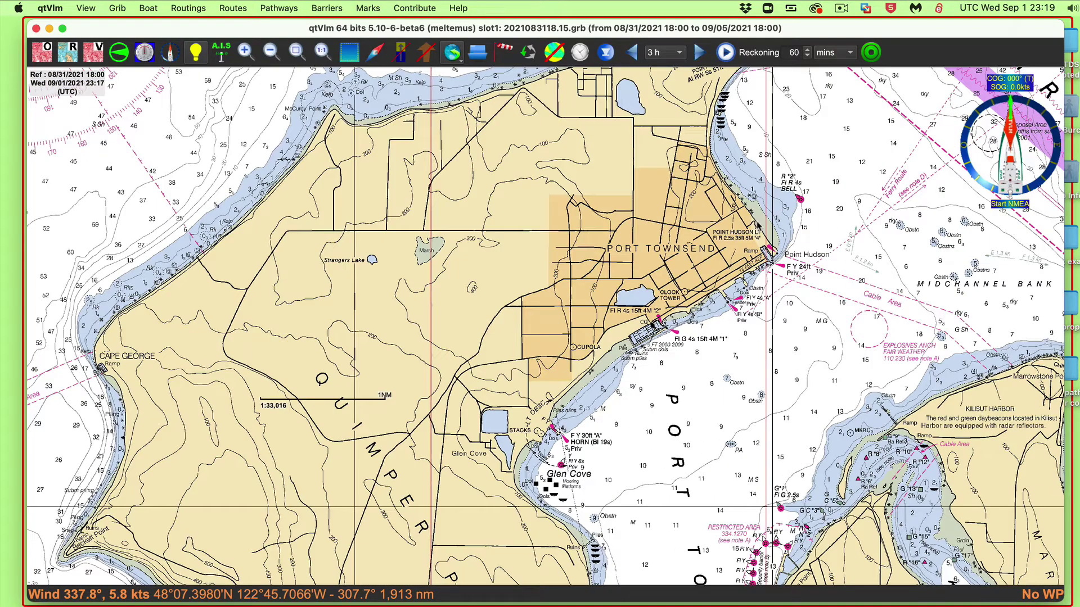
drag(757, 225, 564, 200)
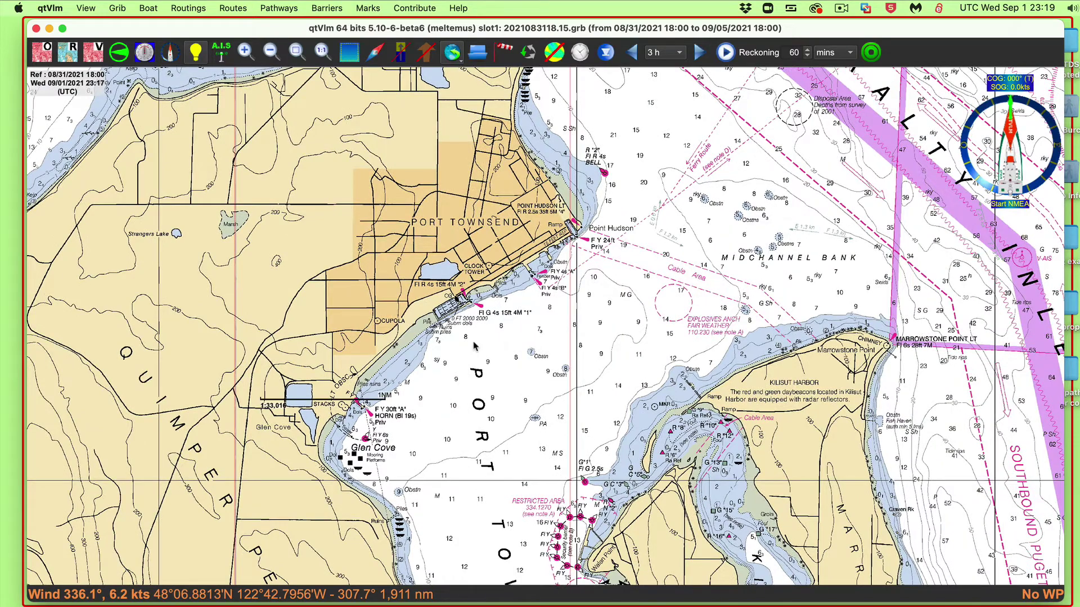
scroll(468, 347, up, 2)
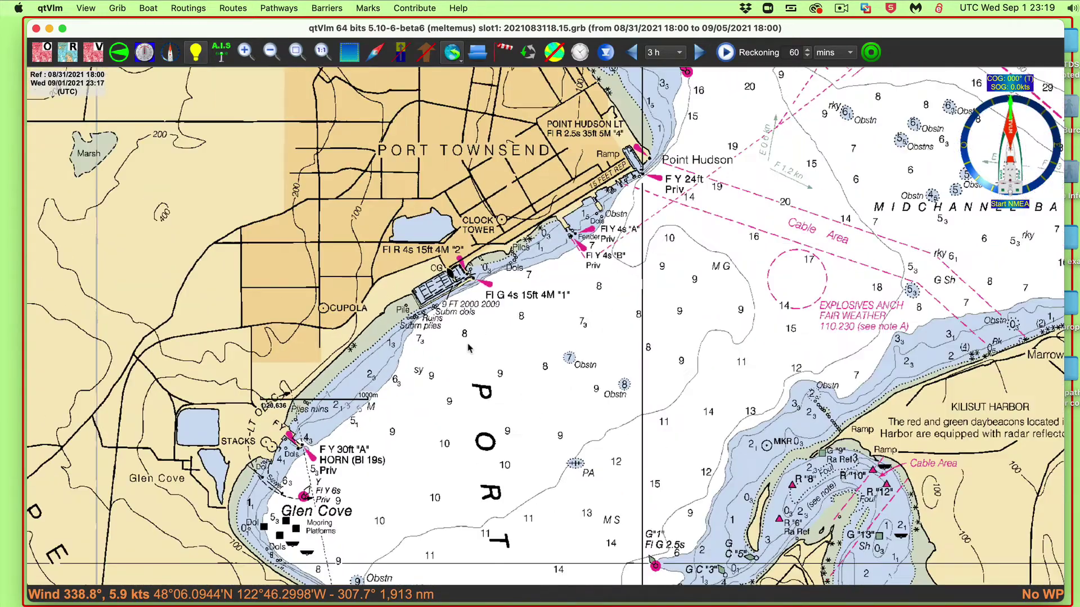
scroll(468, 348, up, 1)
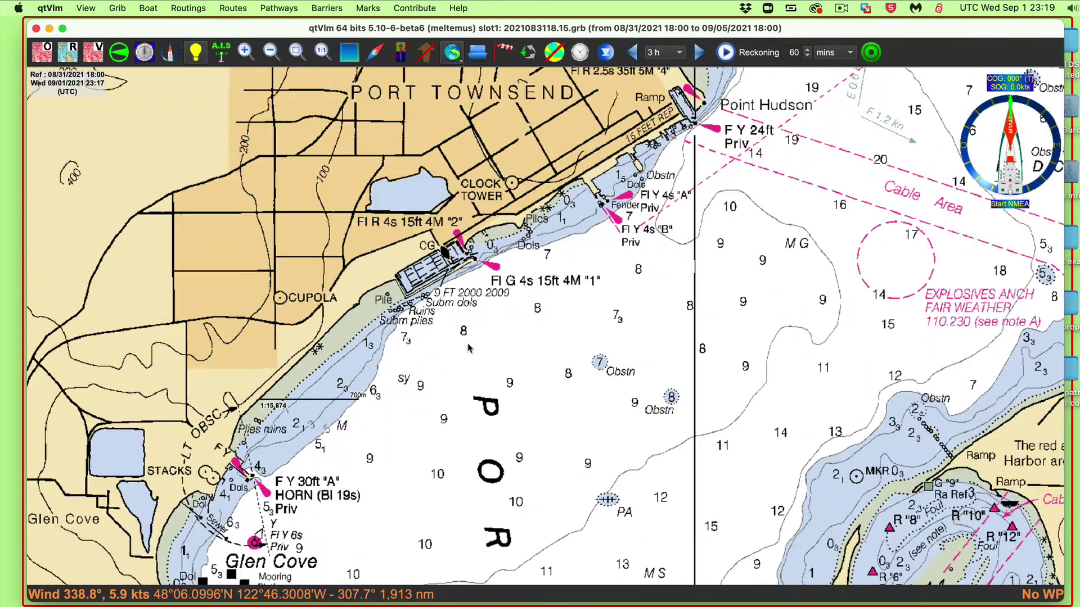
scroll(468, 347, up, 1)
Display only the Port Townsend chart and pan south to Oak Bay and the 'Soundings in Fathoms' margin.
right_click(570, 259)
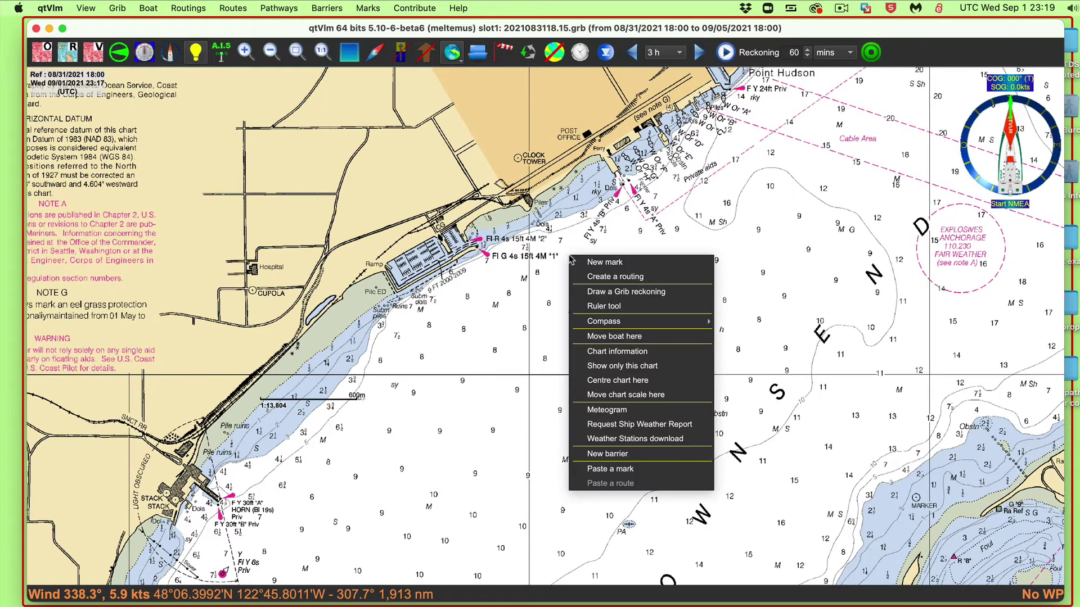
click(639, 368)
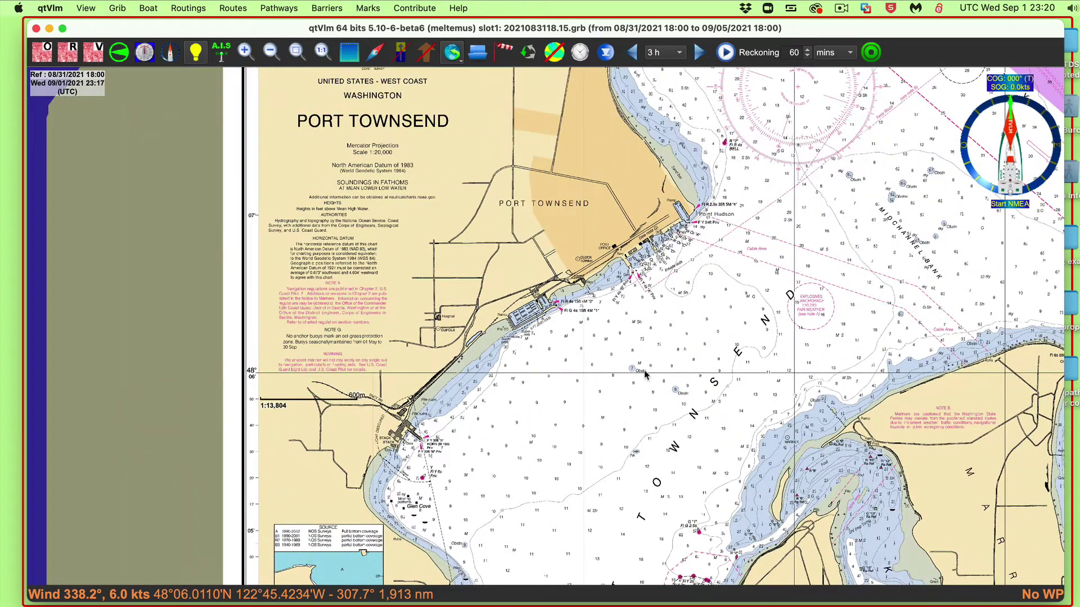
scroll(645, 374, down, 1)
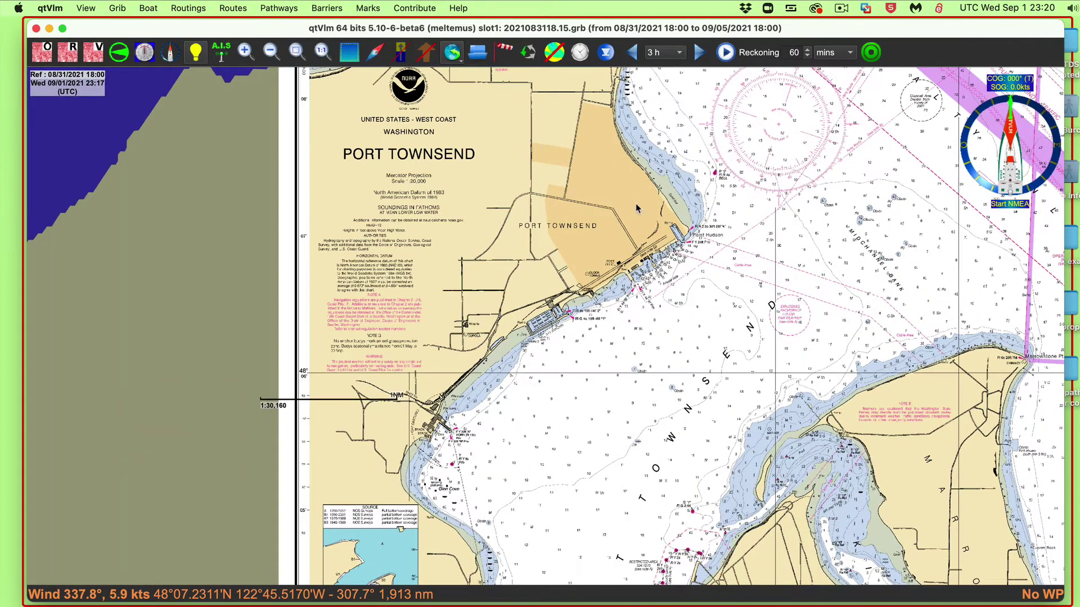
drag(681, 514, 542, 221)
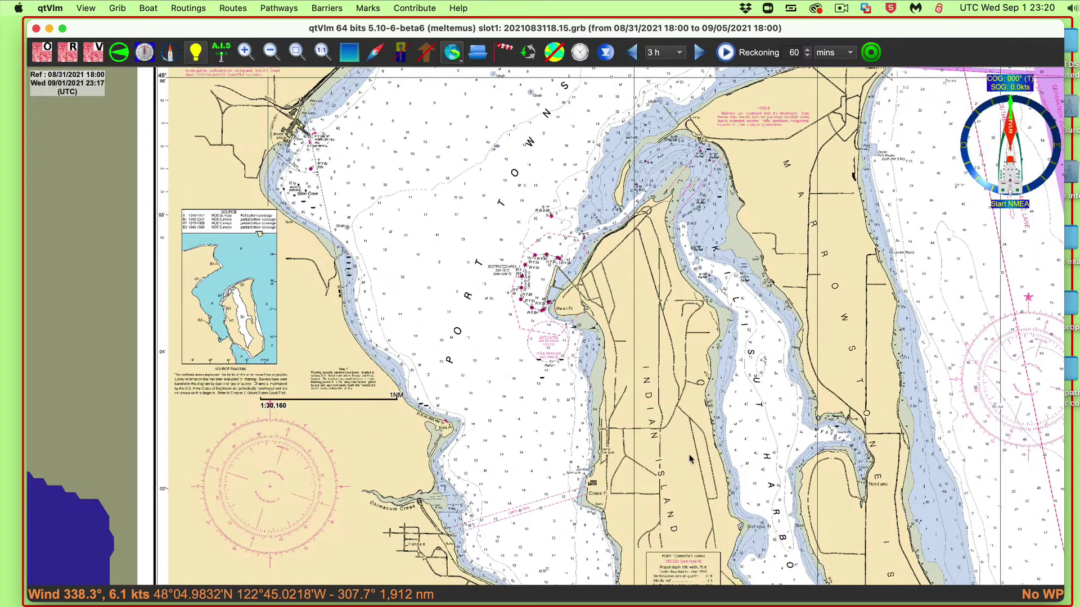
drag(691, 458, 535, 228)
drag(713, 459, 736, 210)
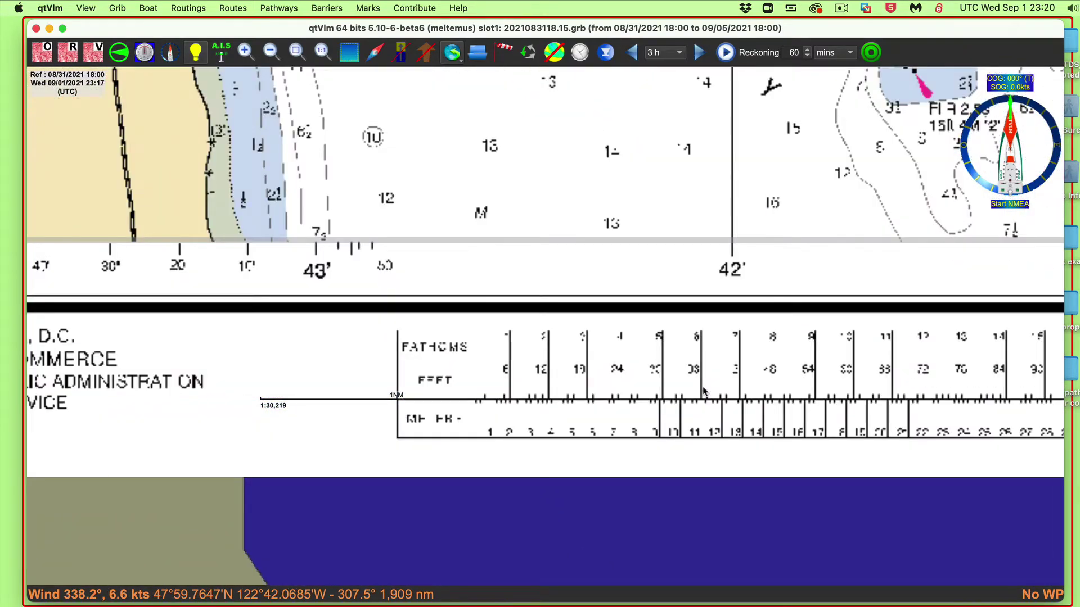
scroll(703, 391, up, 3)
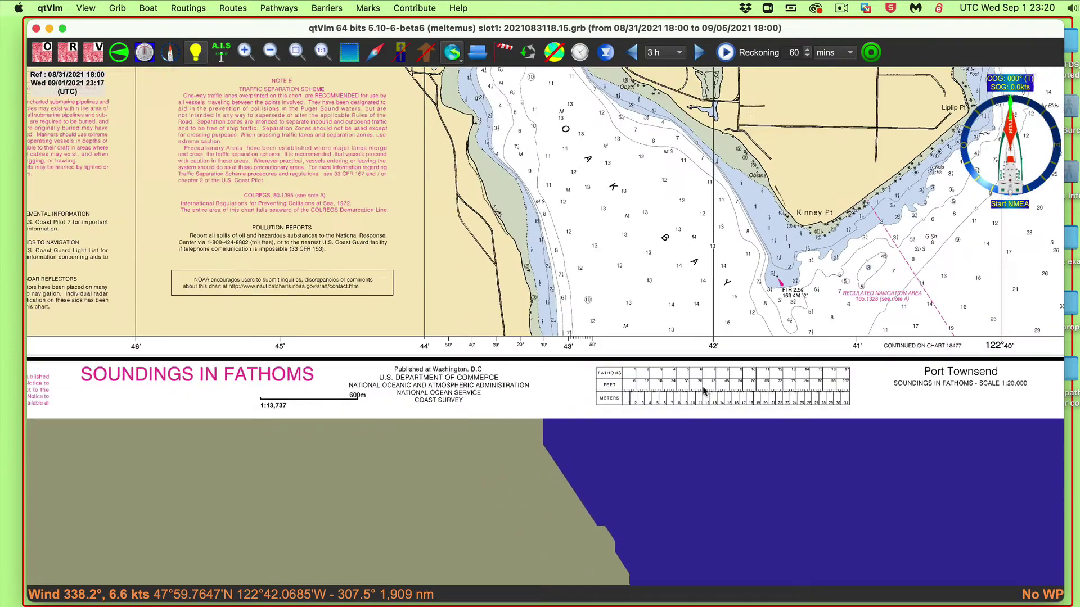
scroll(694, 299, down, 3)
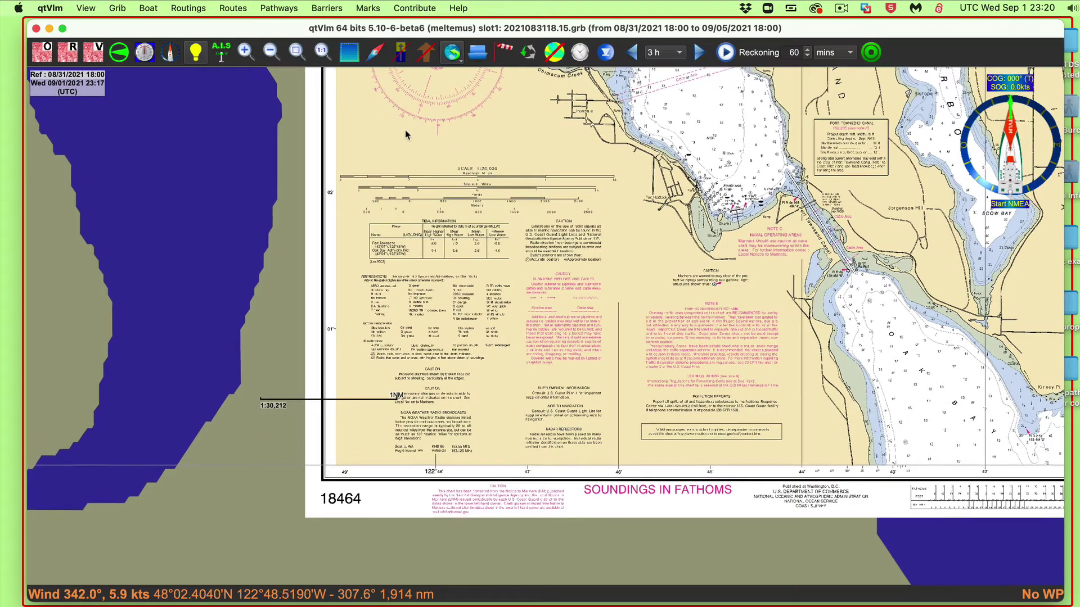
Toggle raster charts off and on, then zoom out and pan west to Dungeness, Sequim Bay and Discovery Bay at 1:86,768.
click(69, 54)
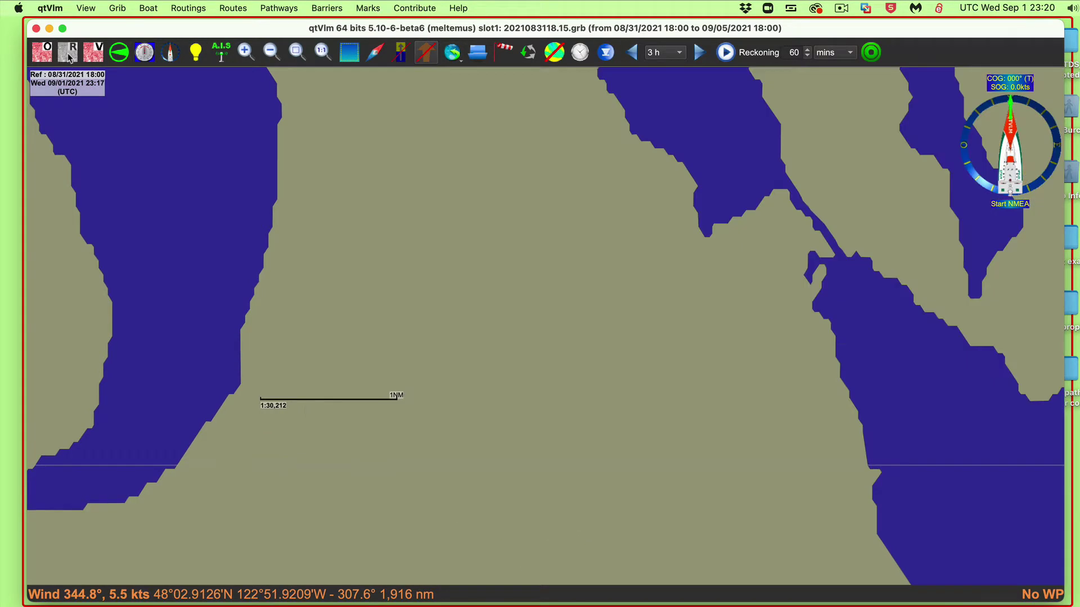
click(69, 53)
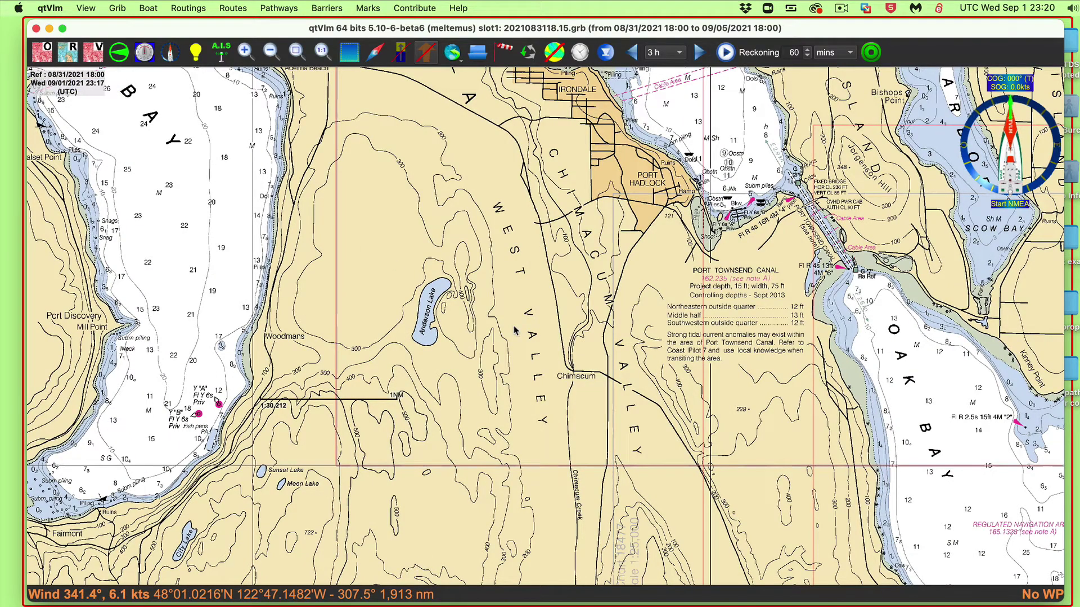
scroll(529, 375, down, 2)
scroll(529, 375, down, 3)
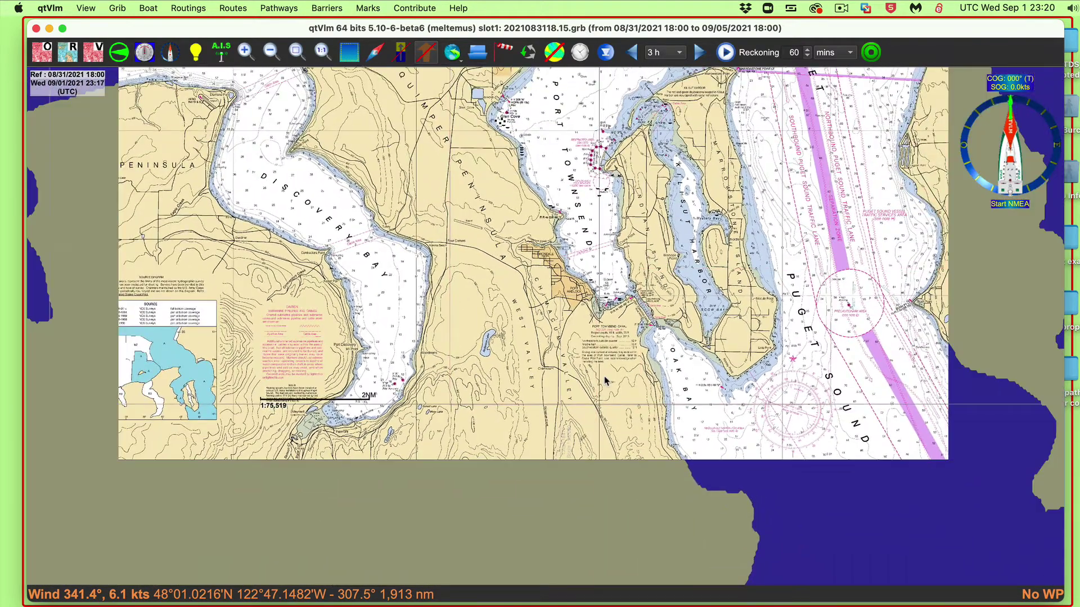
drag(557, 335, 740, 380)
drag(368, 109, 669, 304)
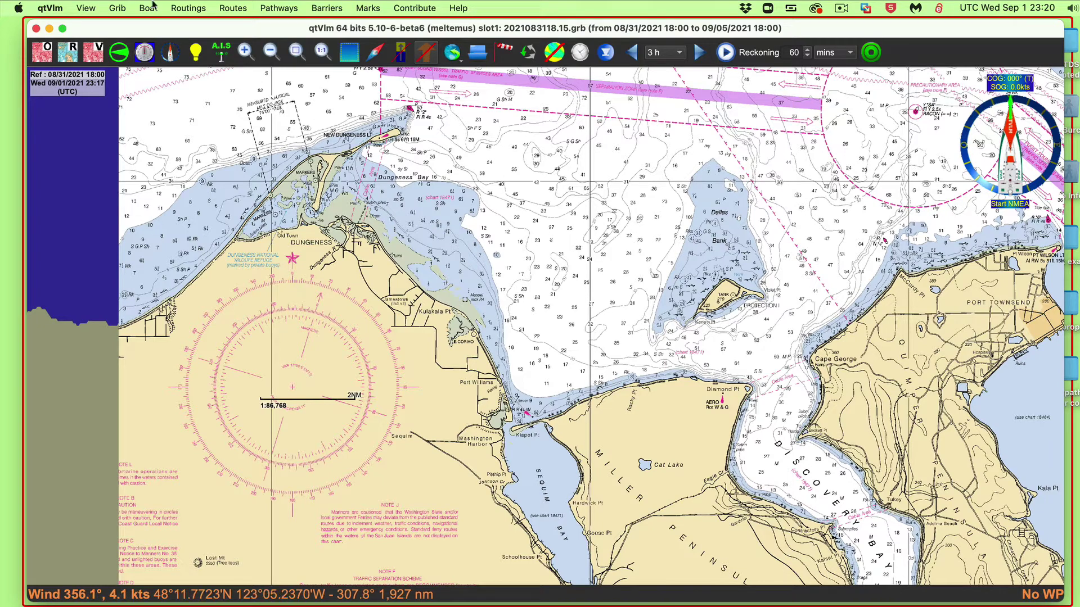
Swap the raster chart for the vector chart and zoom into Discovery Bay near Beckett Point.
click(67, 52)
click(91, 53)
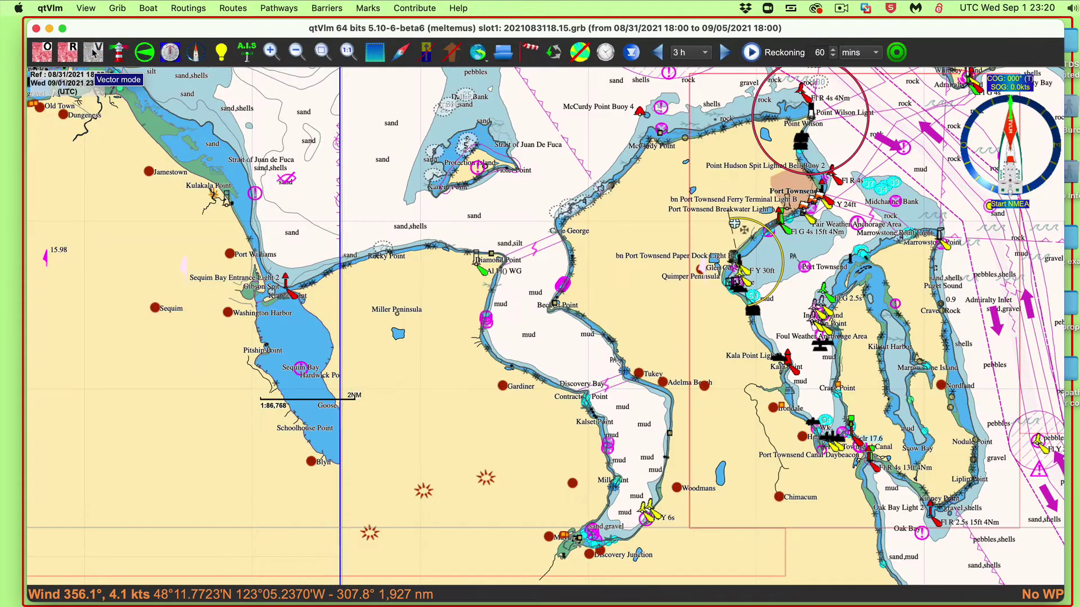
scroll(572, 298, up, 5)
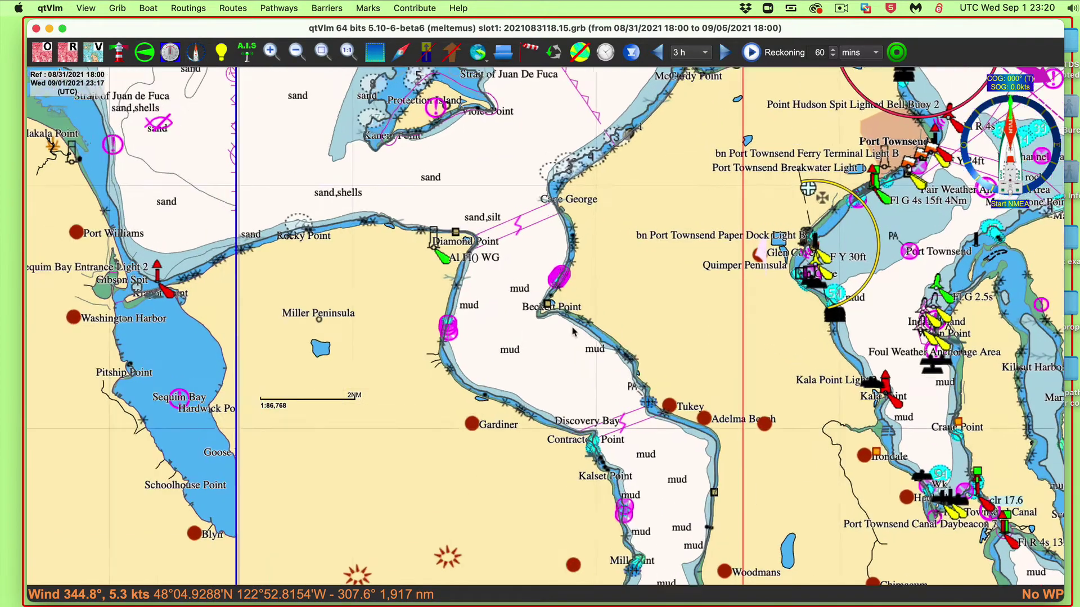
scroll(570, 350, up, 1)
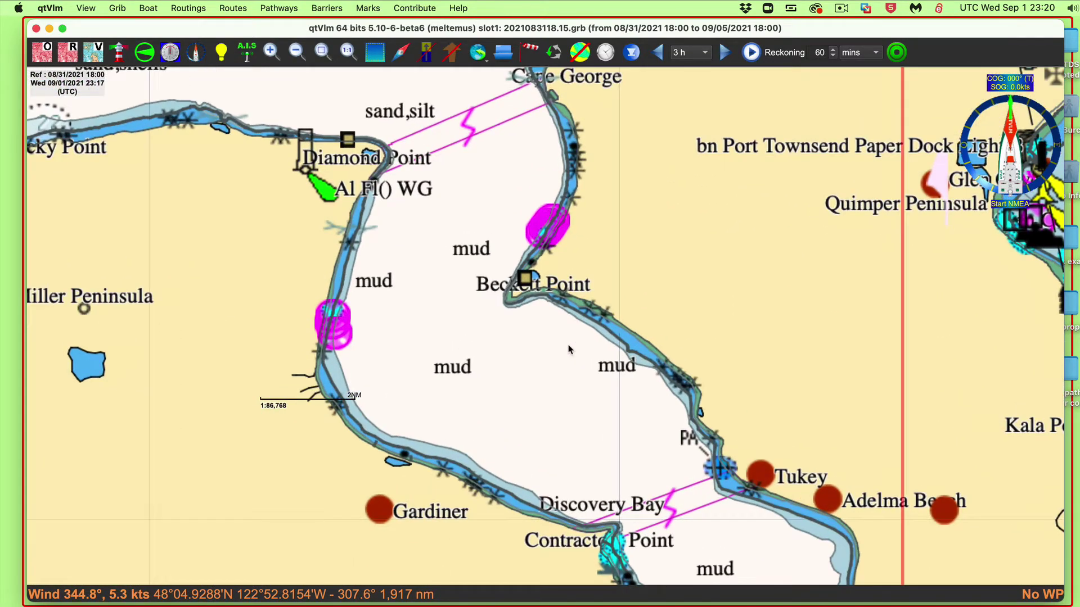
scroll(569, 350, up, 1)
scroll(569, 349, up, 1)
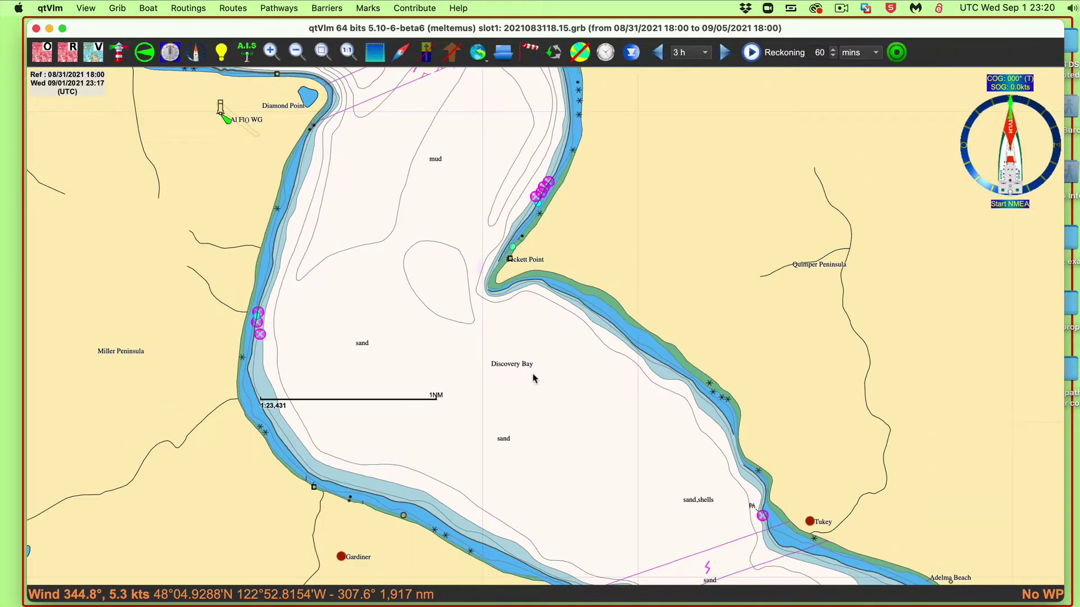
scroll(534, 378, up, 1)
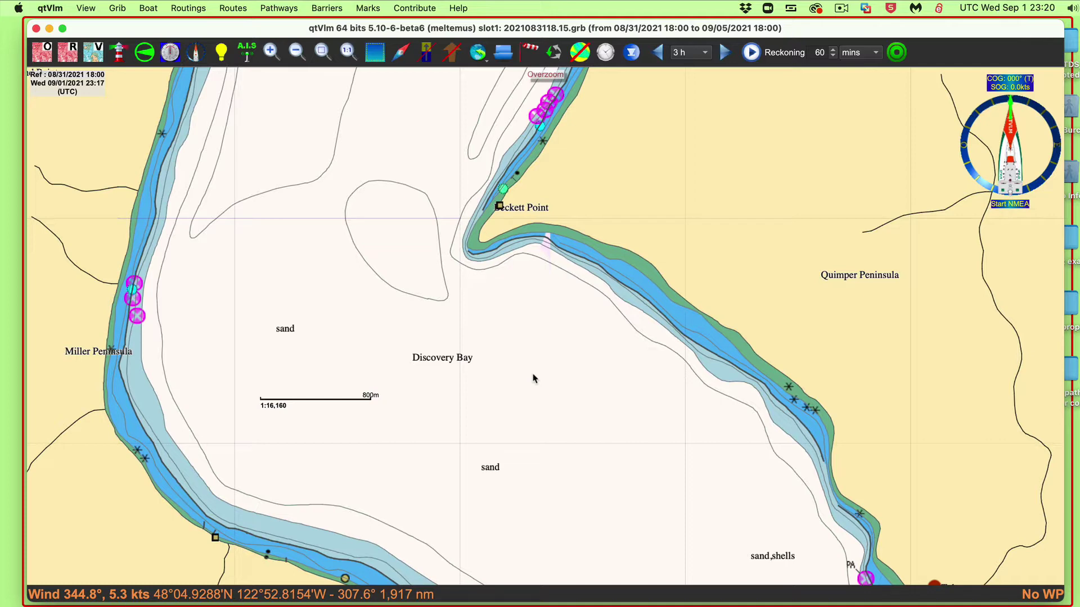
Settle the zoom at 1:56,904 and turn off vector and raster charts, leaving the offline coastline.
scroll(534, 378, down, 1)
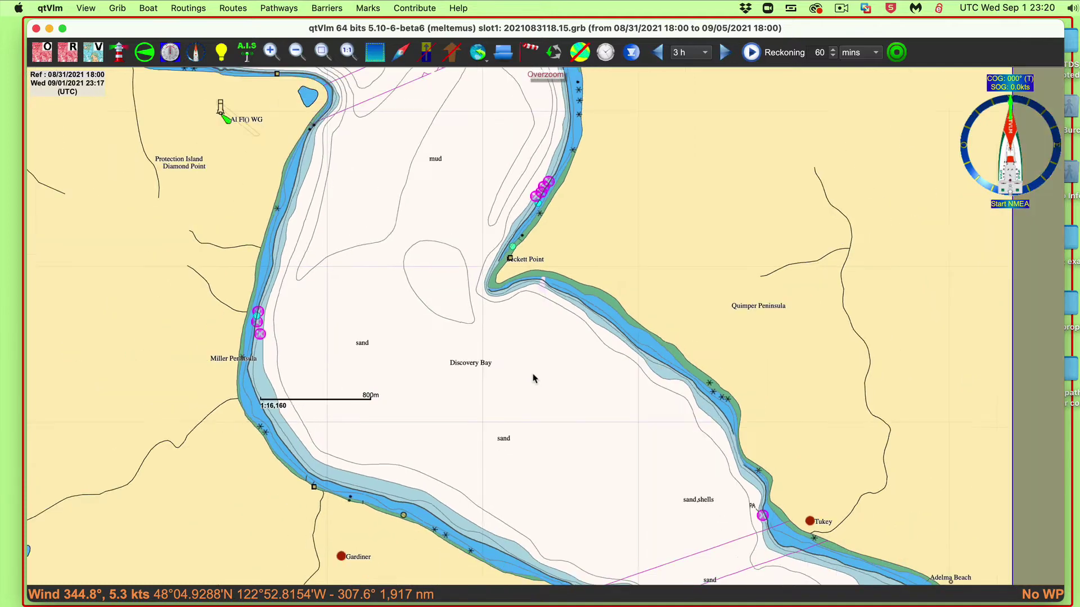
scroll(533, 378, down, 1)
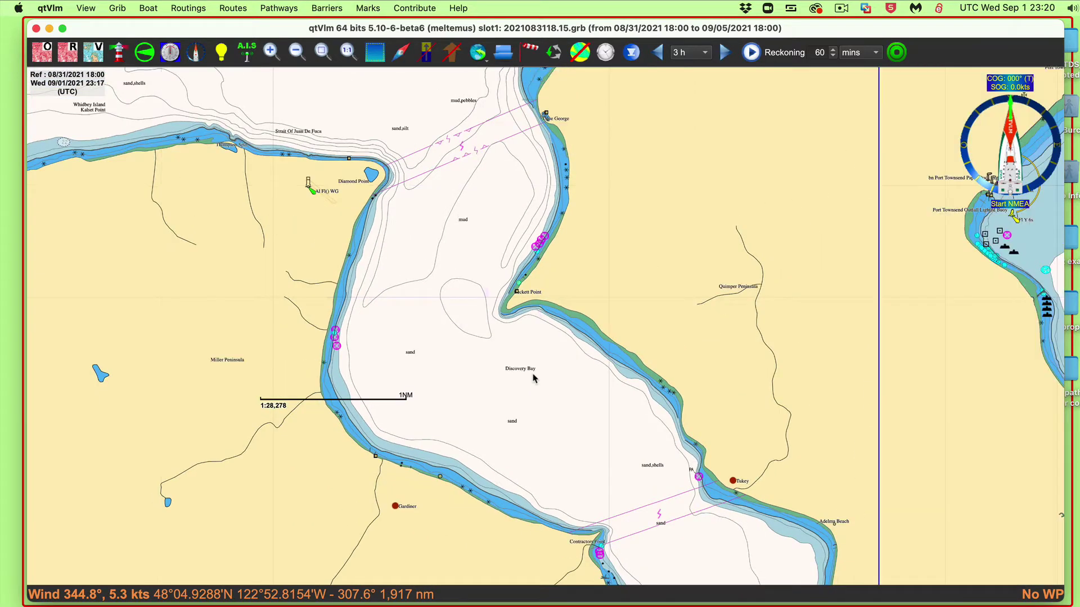
scroll(508, 306, up, 1)
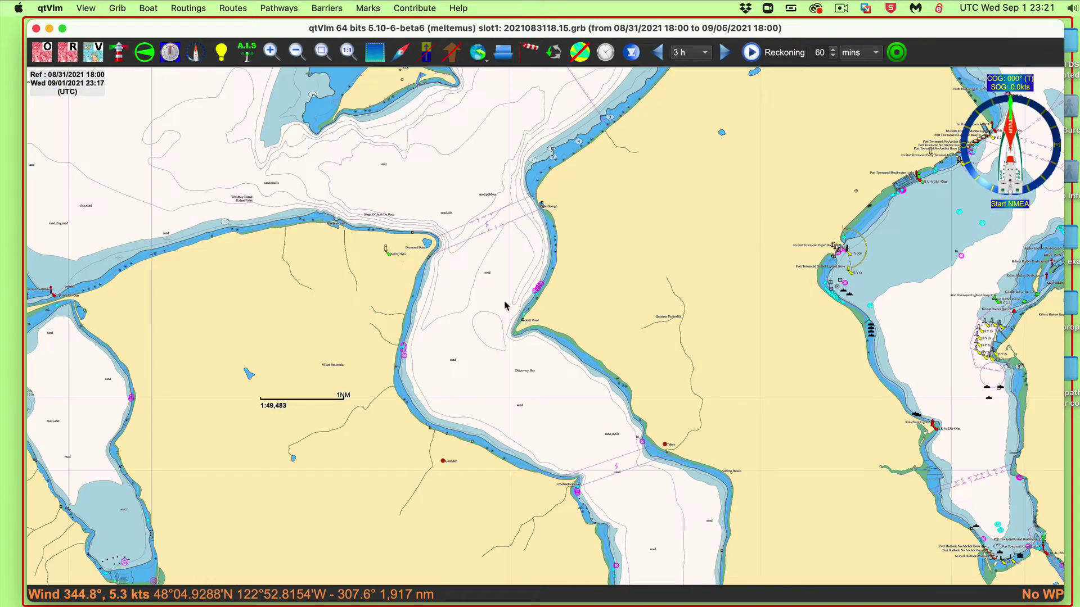
click(65, 57)
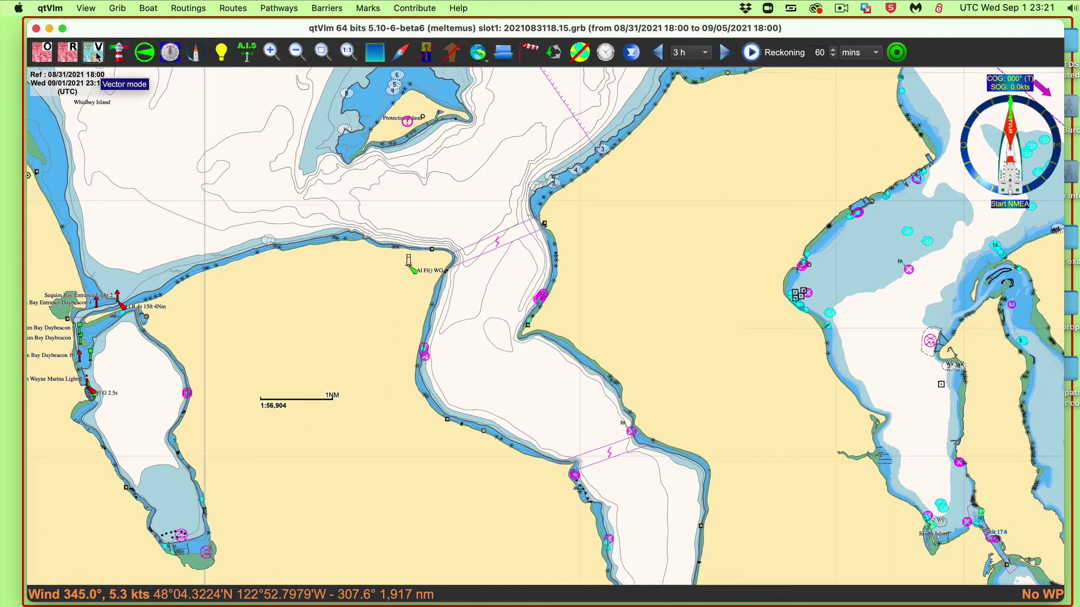
click(66, 56)
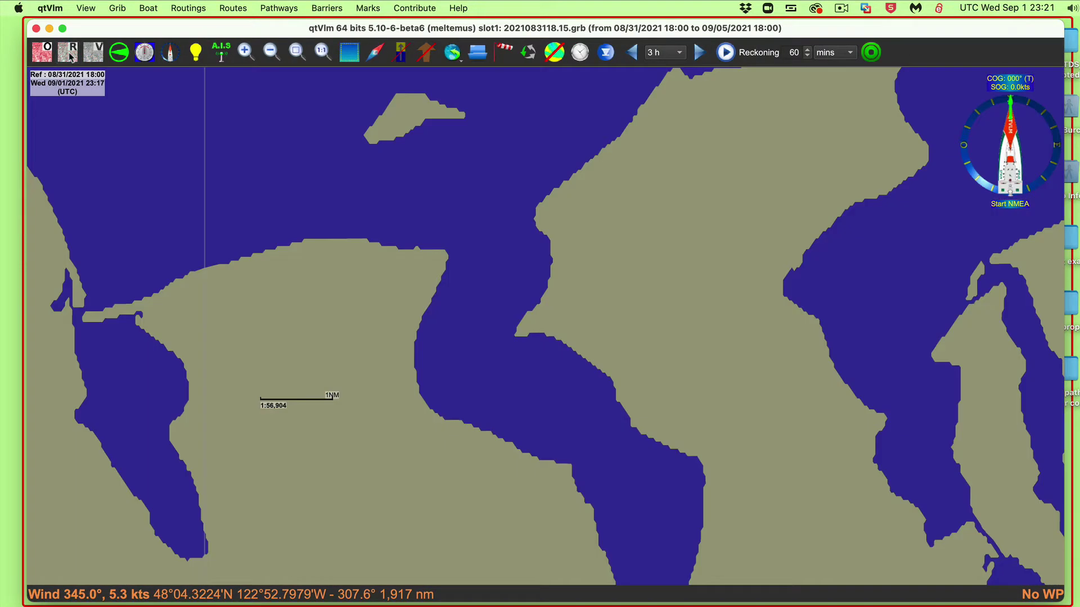
Re-enable raster charts and zoom out to 1:99,588, spanning Dungeness Spit to Port Townsend.
click(68, 54)
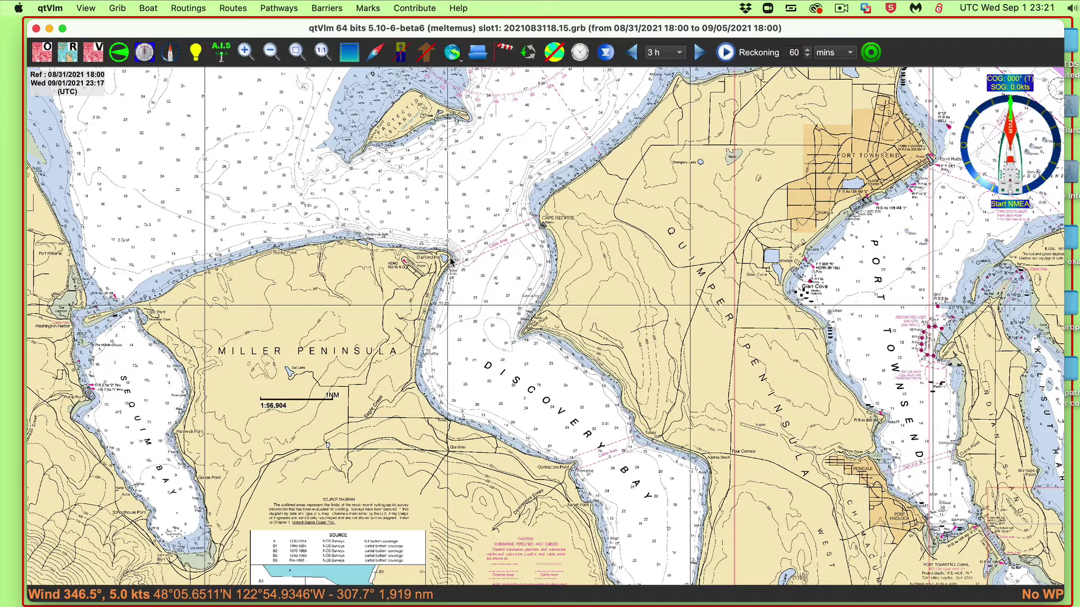
scroll(433, 214, down, 3)
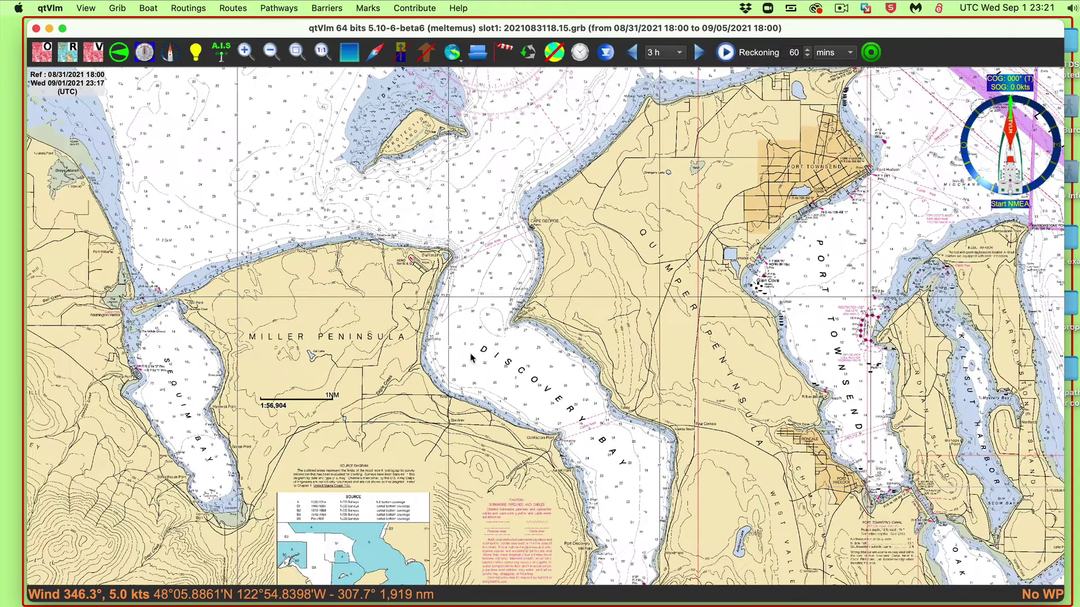
scroll(433, 214, down, 1)
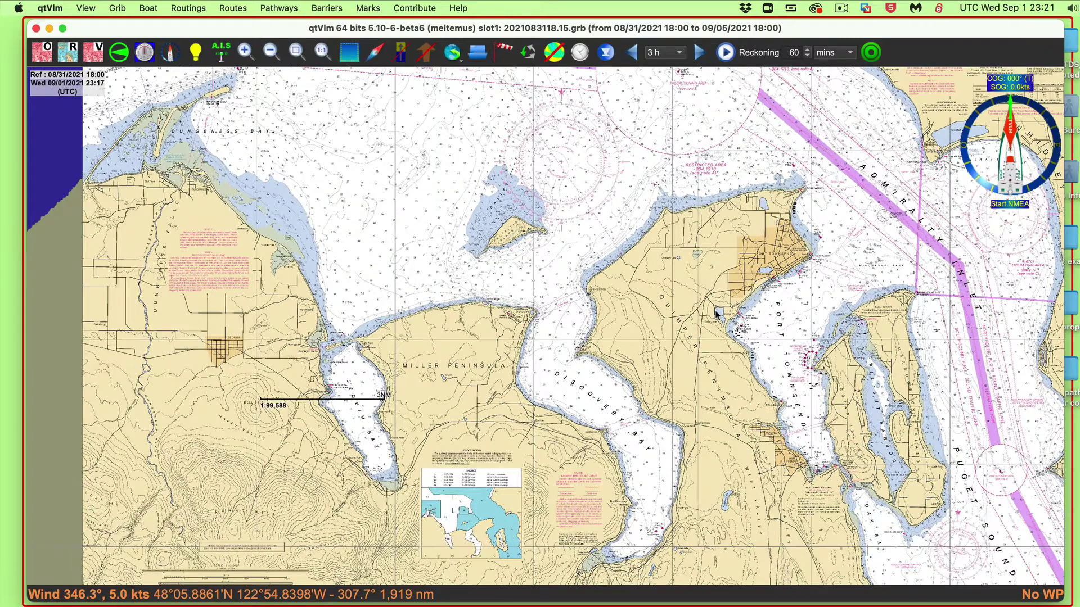
scroll(716, 309, up, 1)
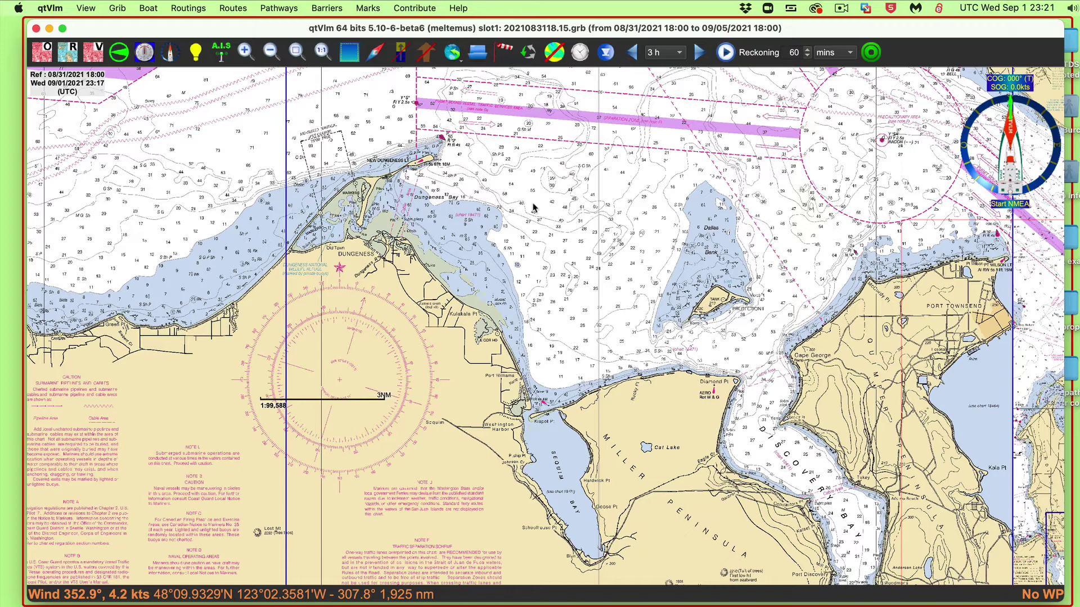
Search vector chart names for Brotchie Ledge, building the names database, and centre the chart there.
key(super+f)
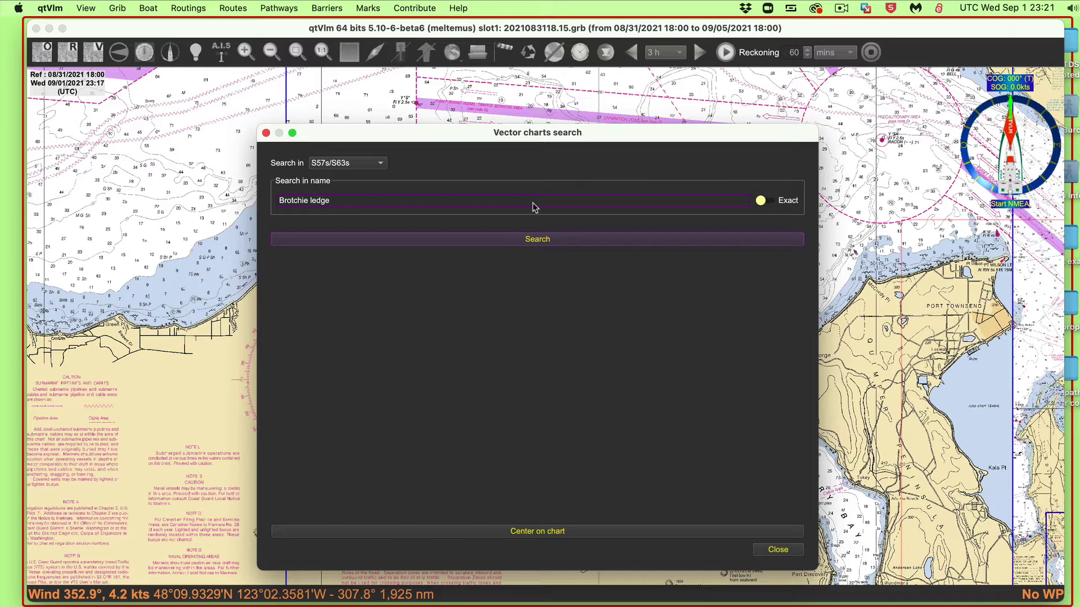
click(511, 241)
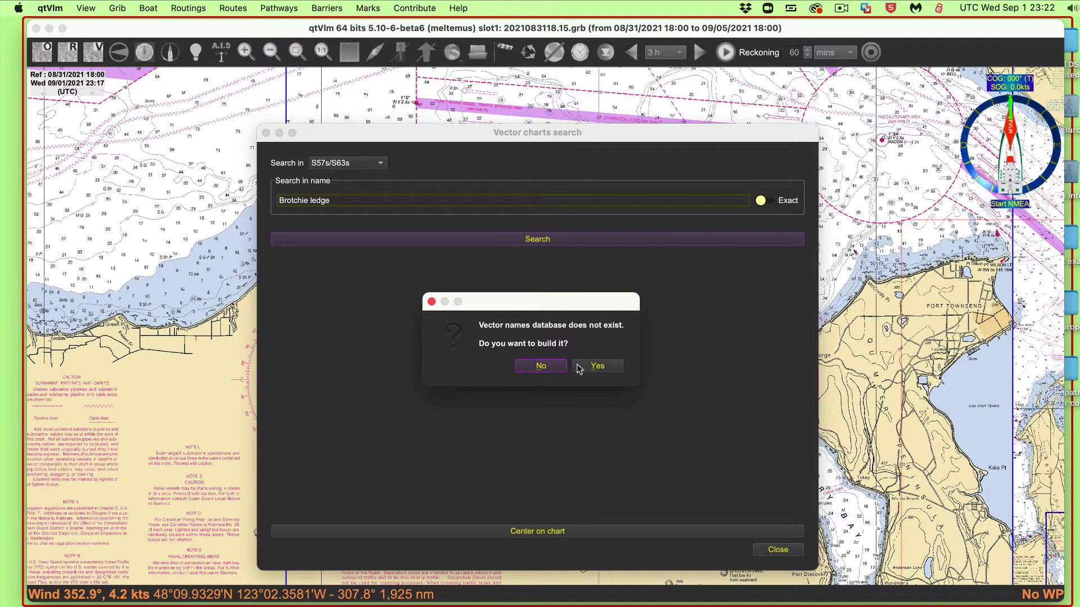
click(594, 367)
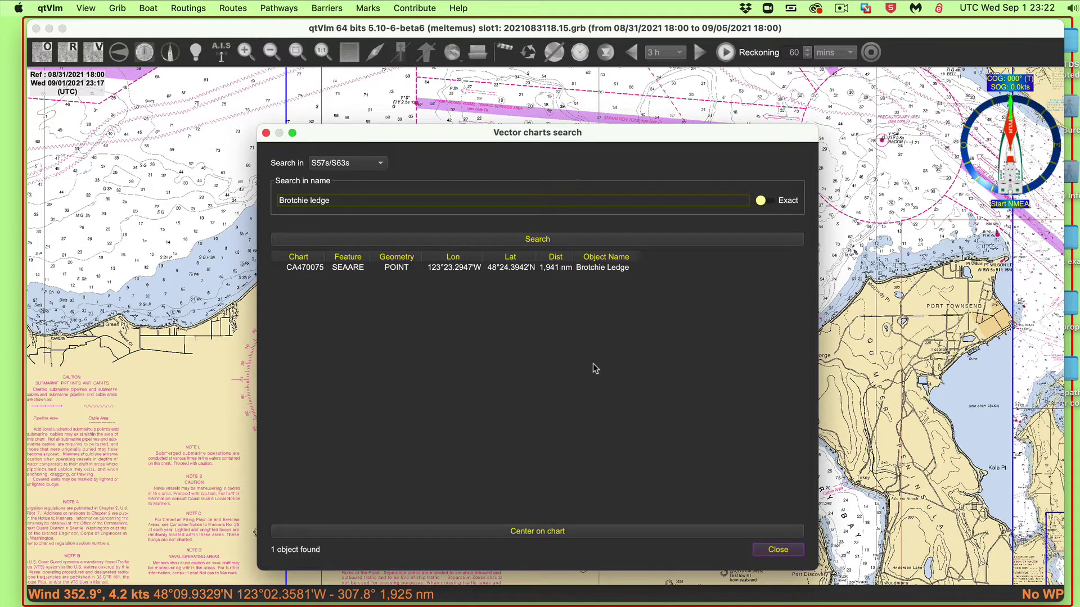
click(409, 269)
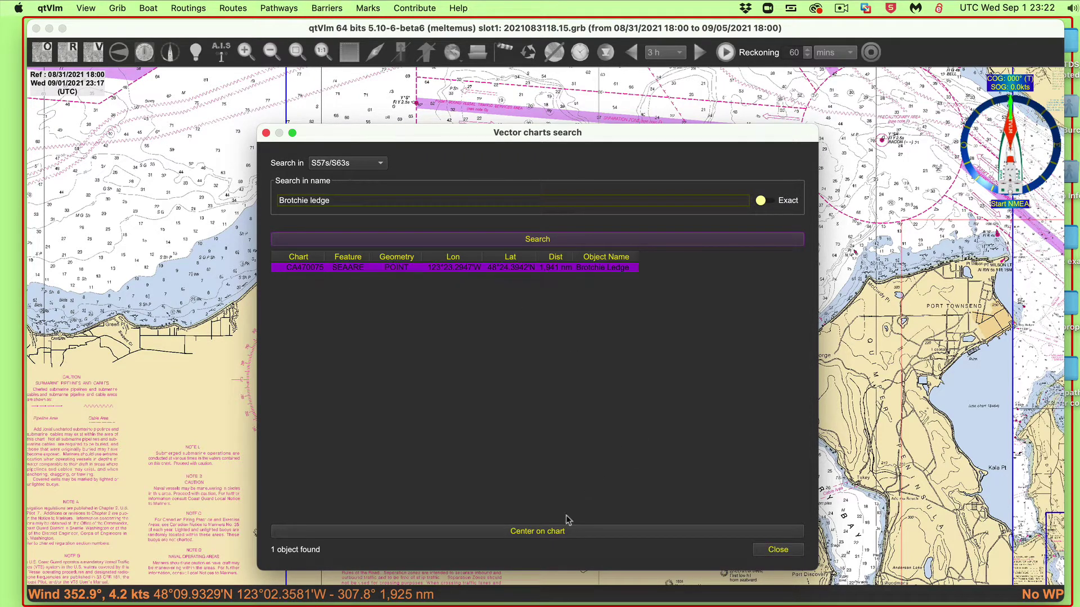
click(519, 270)
double_click(518, 273)
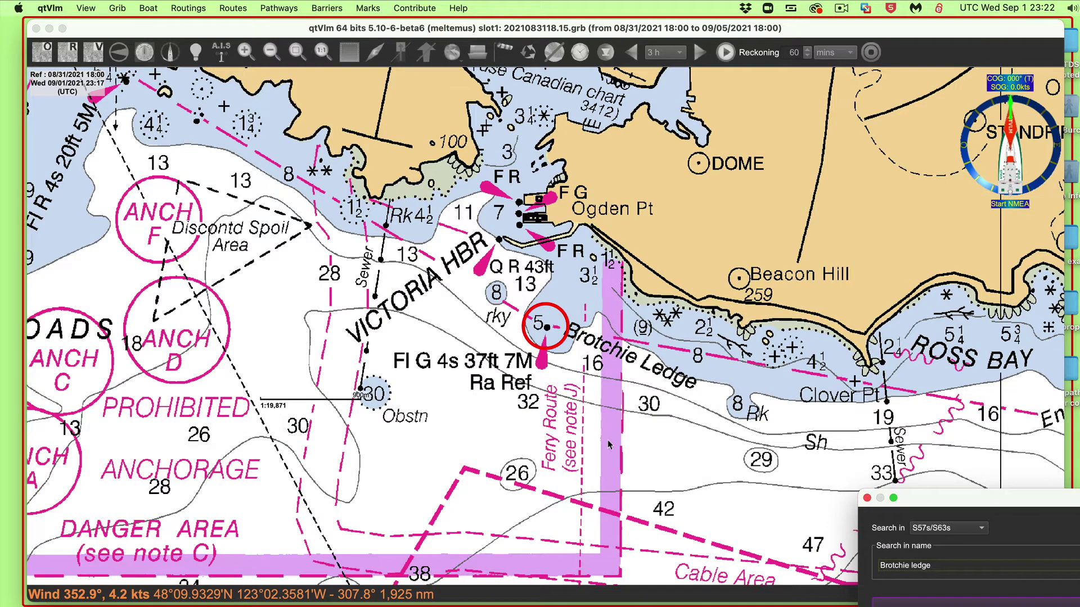
Close the search, zoom over Royal Roads and Constance Bank, and reopen the search for 'sequim'.
click(1012, 511)
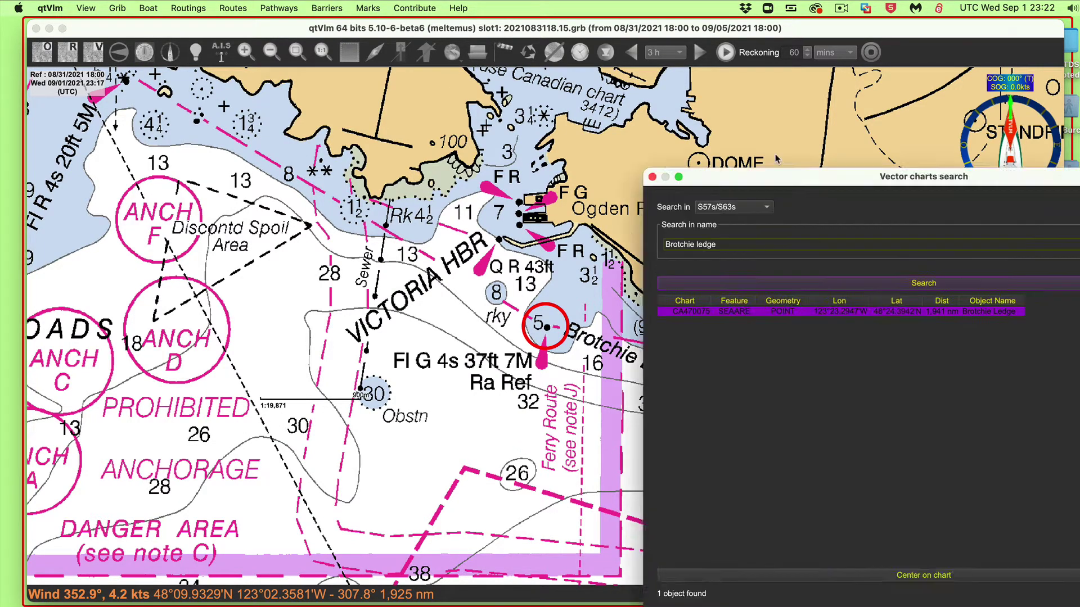
click(1059, 451)
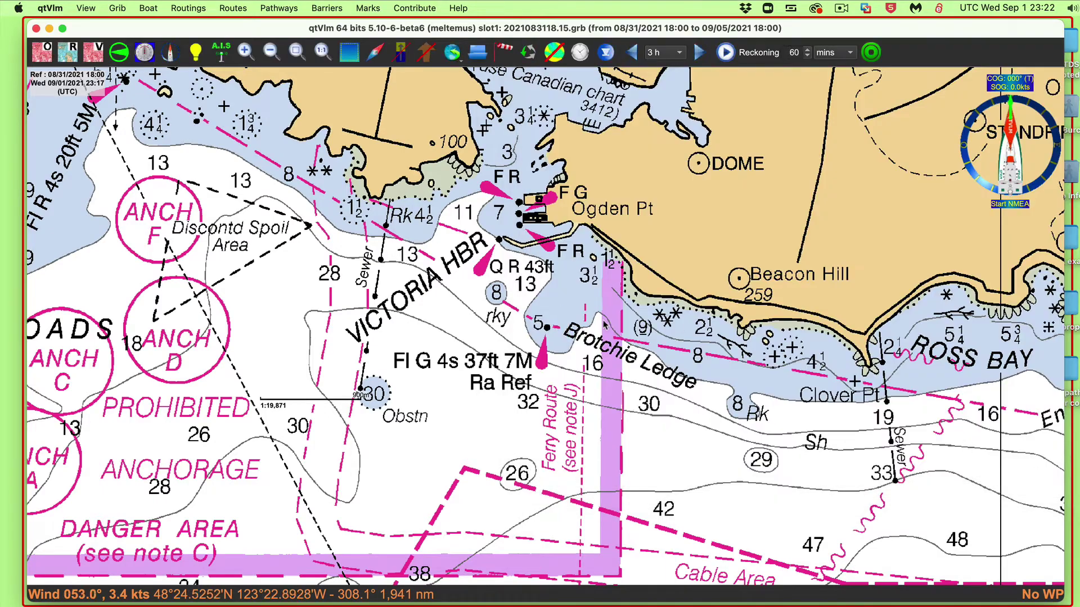
scroll(621, 425, down, 1)
scroll(622, 426, down, 4)
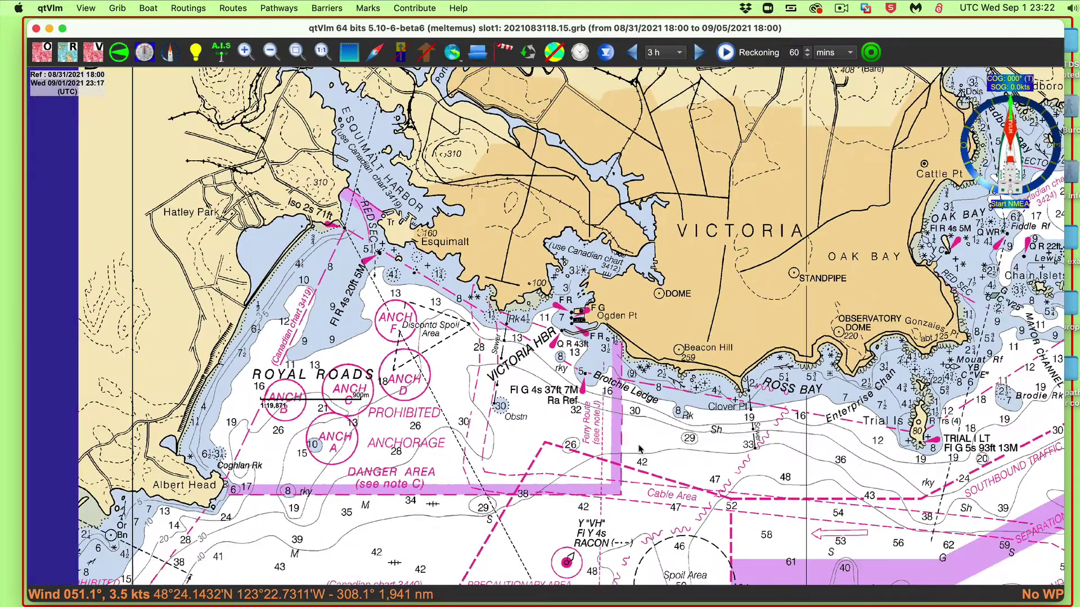
scroll(640, 449, down, 4)
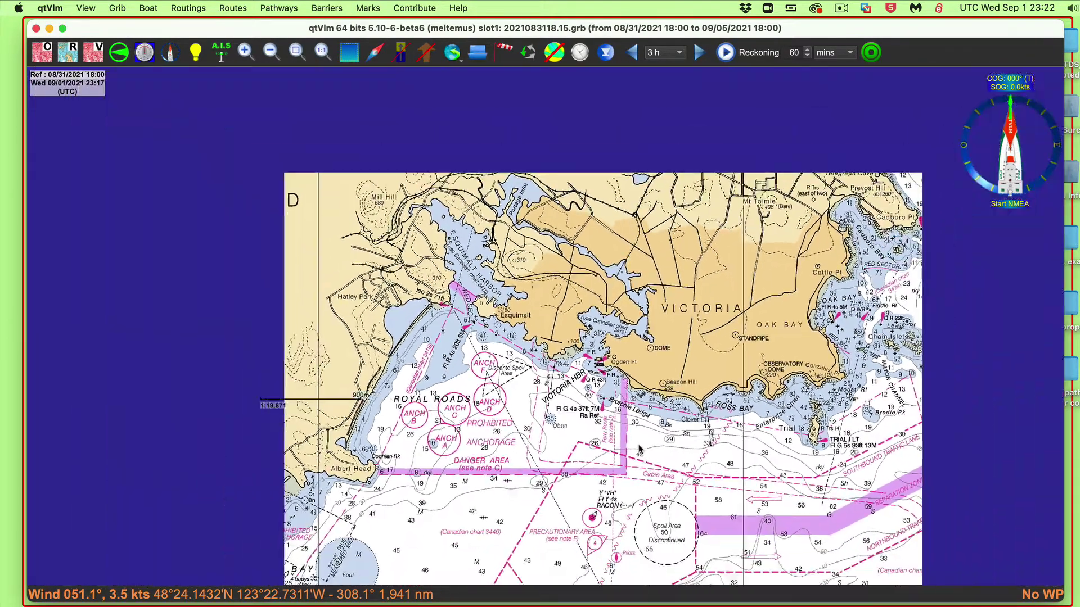
scroll(729, 482, down, 1)
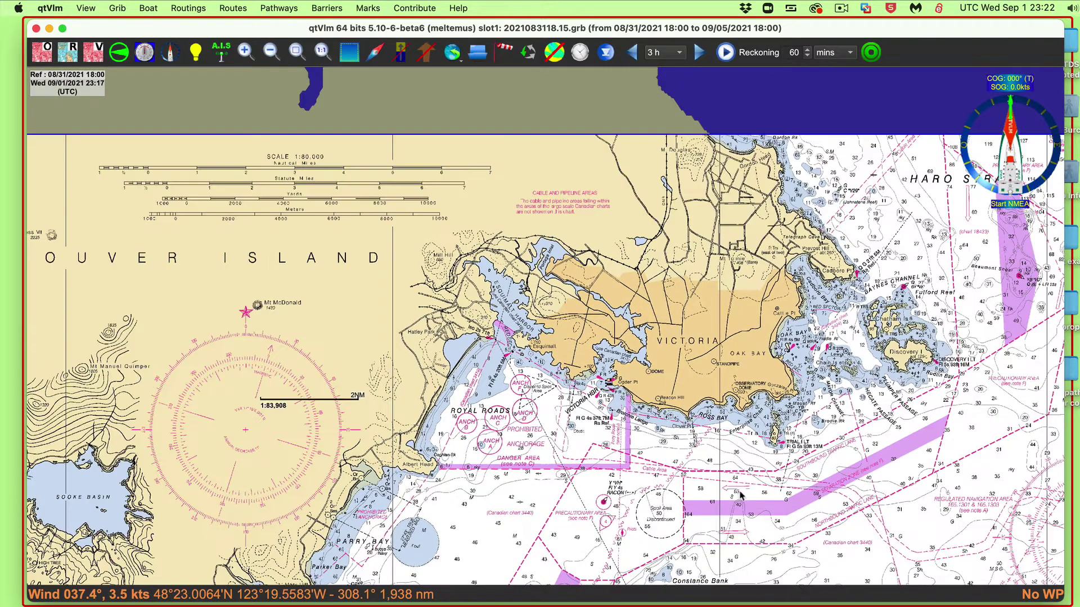
scroll(718, 374, down, 2)
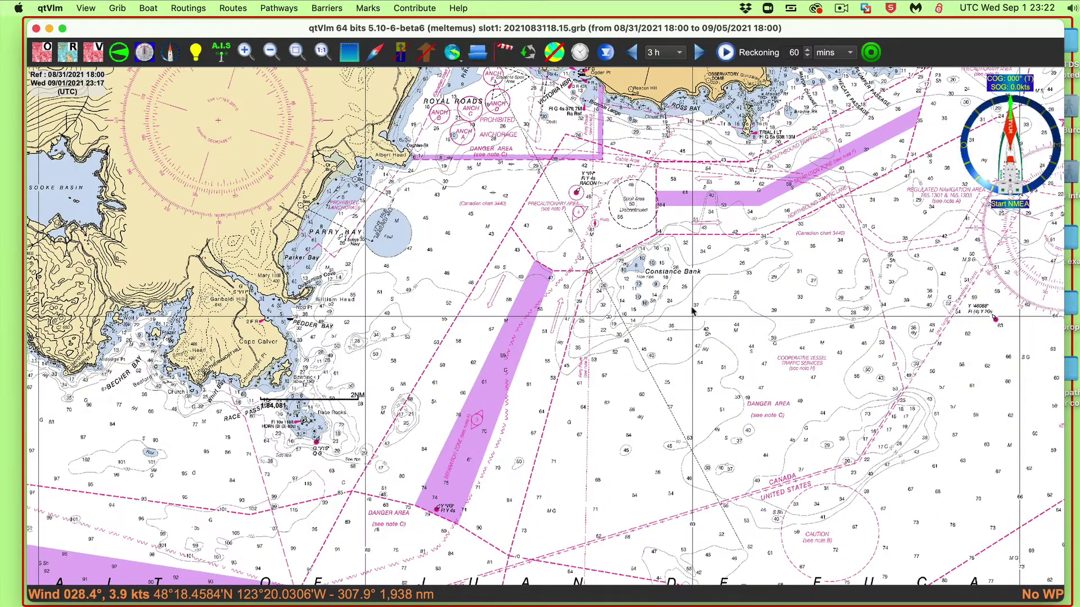
scroll(656, 274, down, 1)
scroll(657, 274, up, 3)
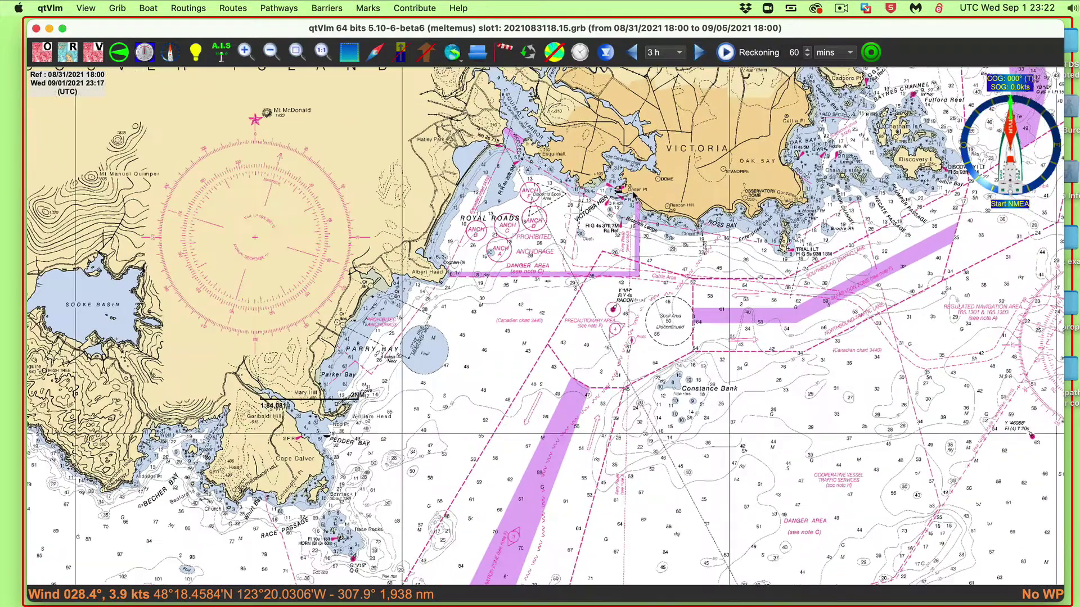
scroll(634, 195, up, 1)
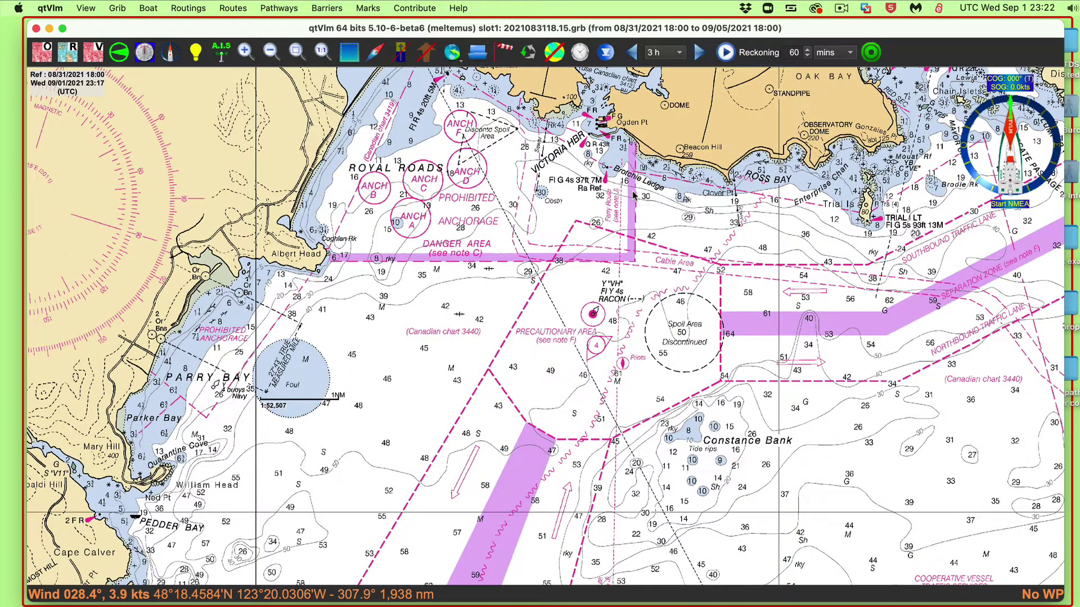
key(super+f)
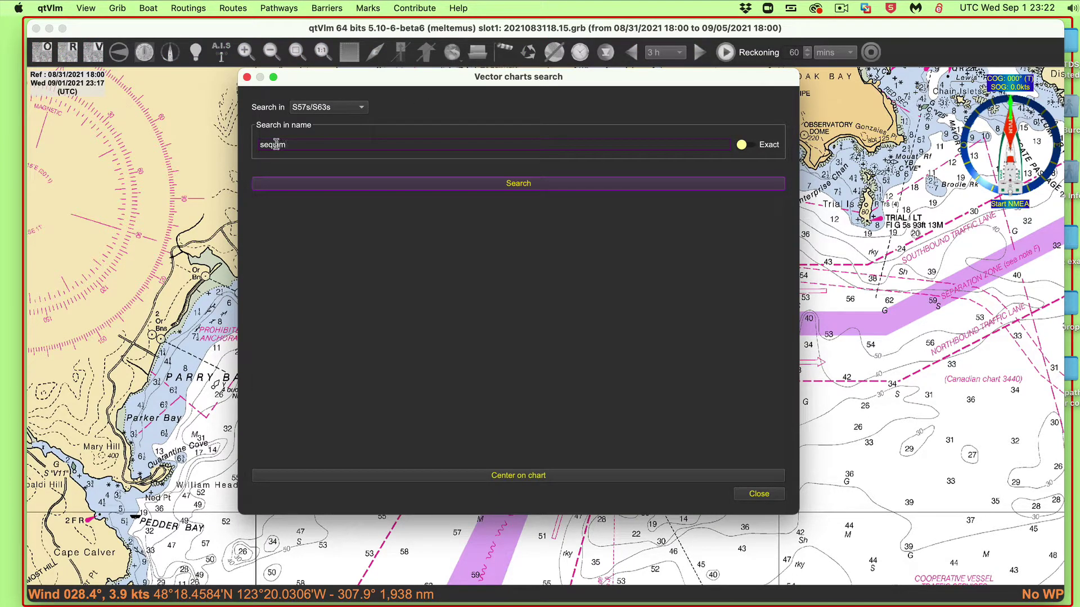
Go to the Sequim Bay Entrance Light 2 result and frame Sequim Bay and Dungeness at 1:85,222.
click(392, 186)
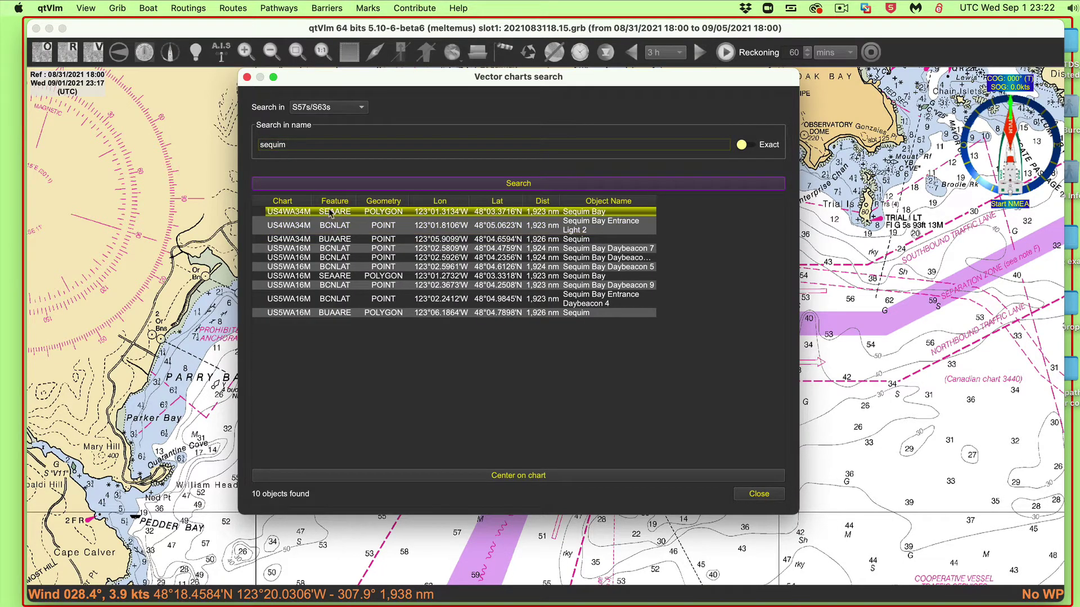
click(616, 226)
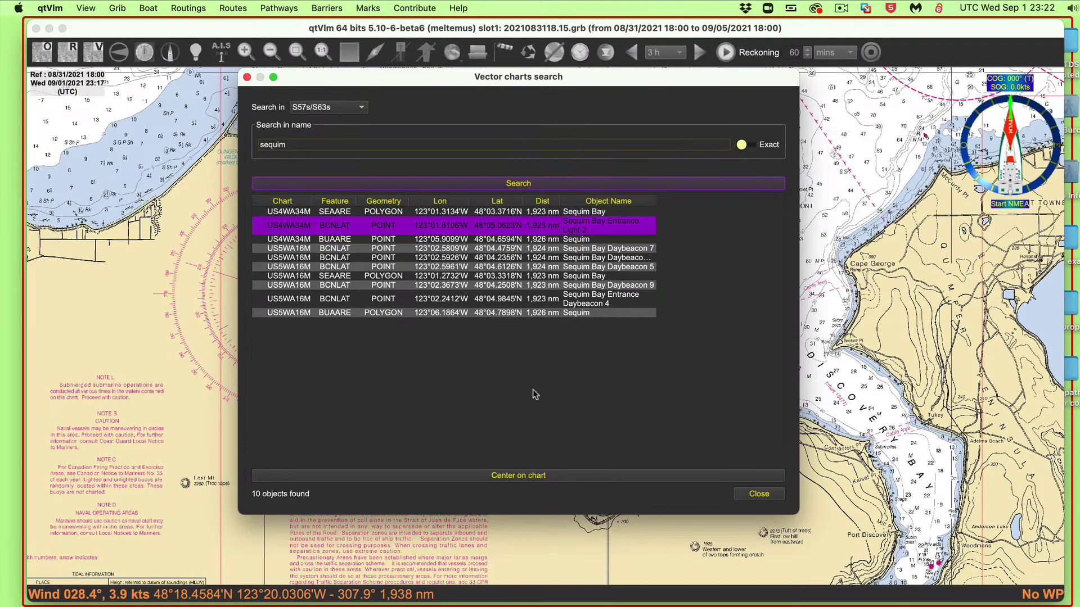
click(758, 494)
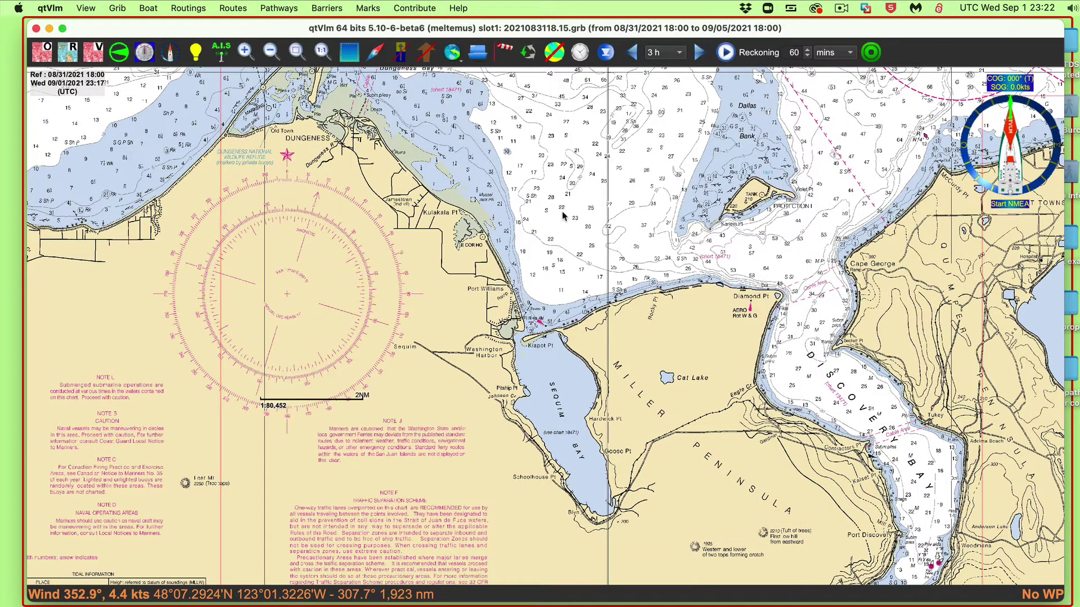
drag(564, 216, 564, 282)
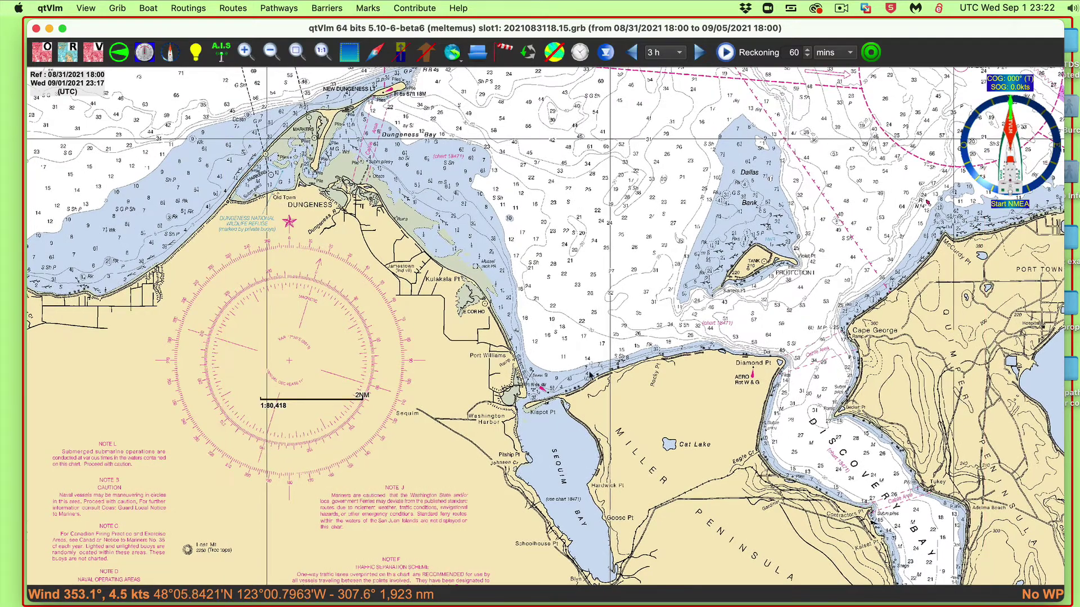
scroll(565, 449, up, 5)
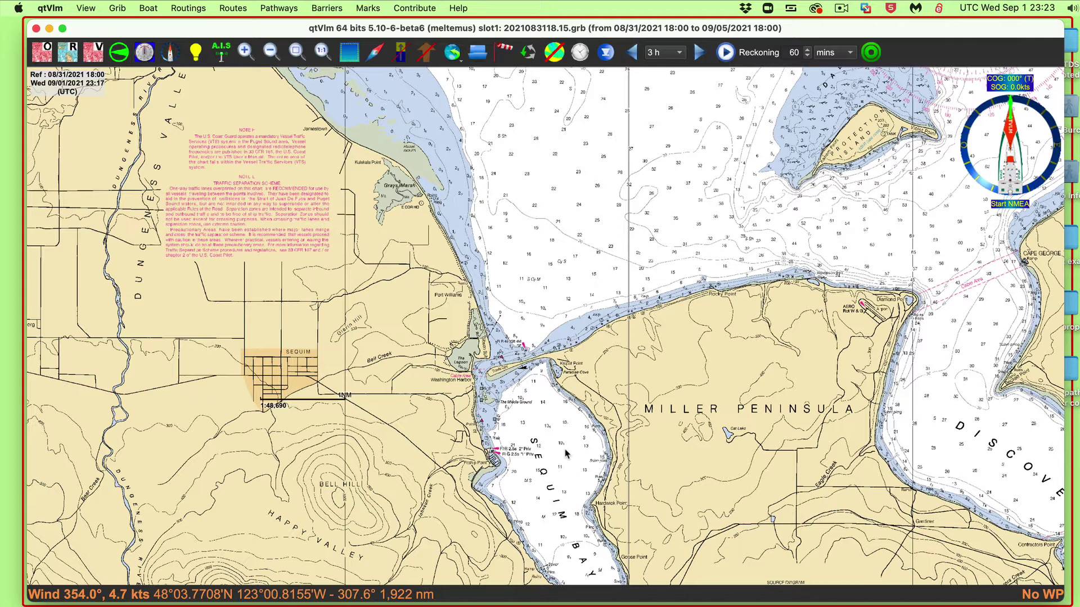
scroll(644, 242, down, 1)
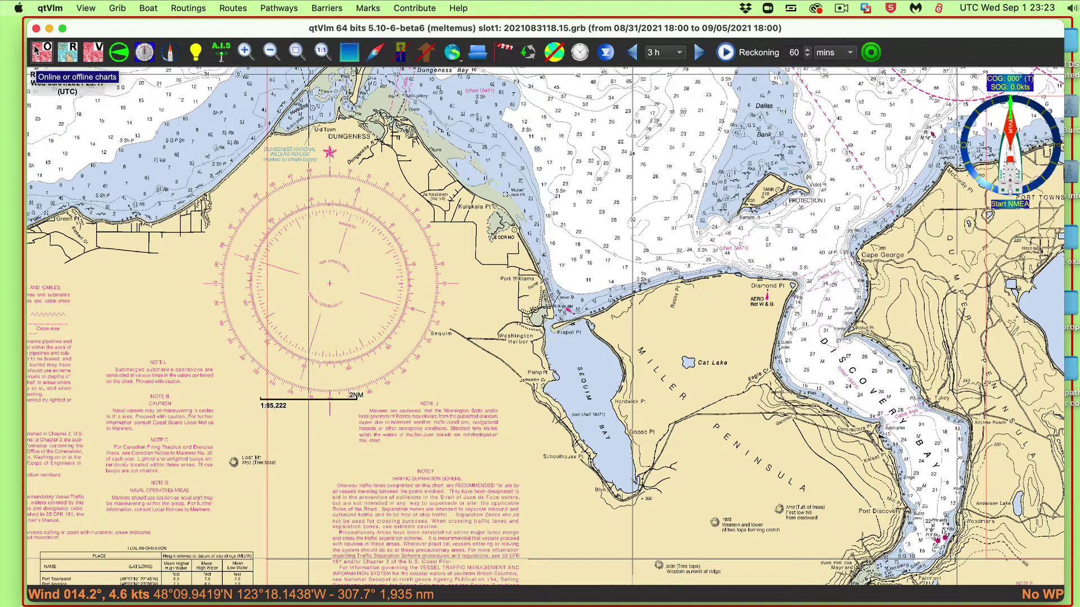
Switch from raster to vector charts, frame New Dungeness Spit at 1:58,709, and open chart settings.
click(94, 53)
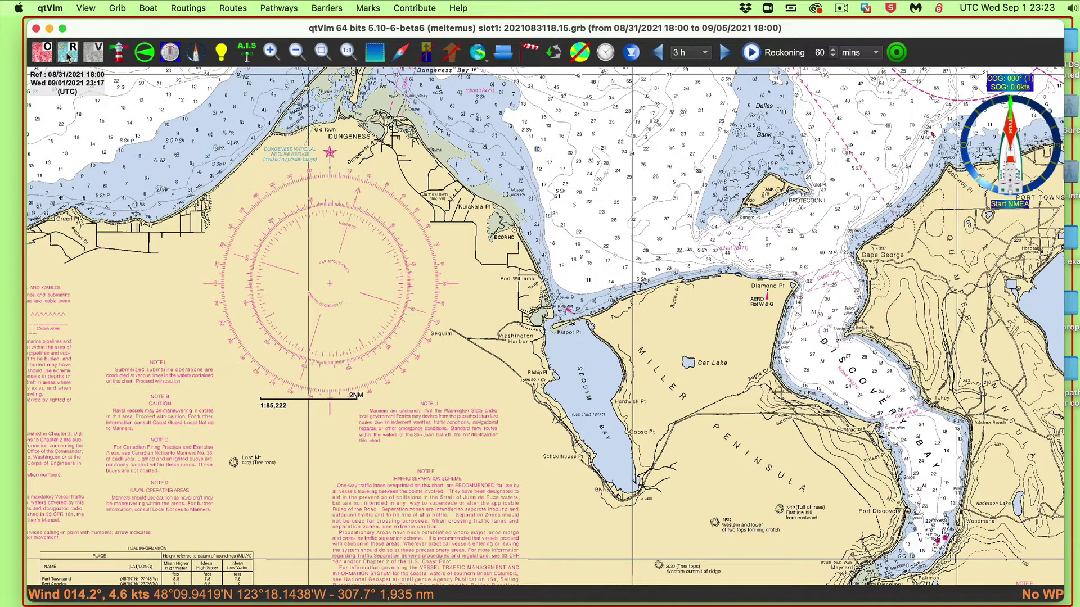
click(70, 53)
scroll(506, 345, up, 2)
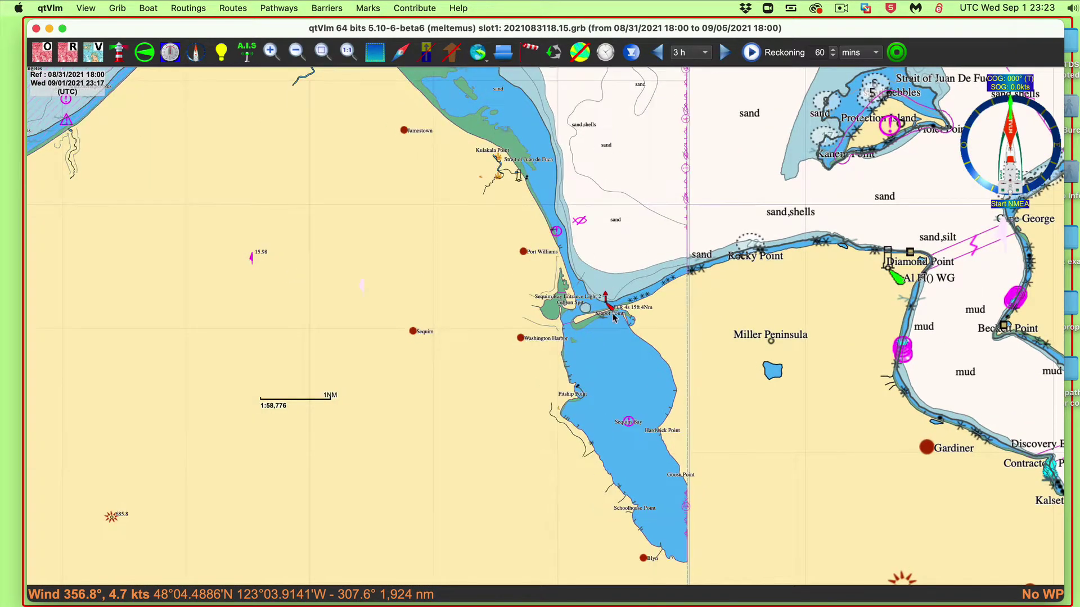
scroll(616, 268, up, 3)
drag(604, 193, 599, 299)
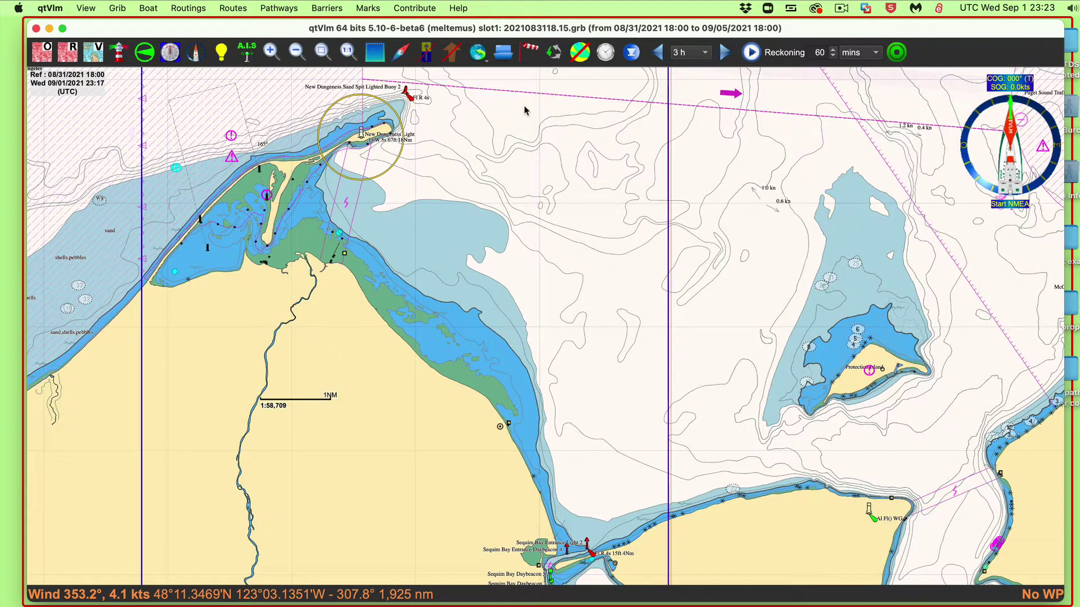
key(super+comma)
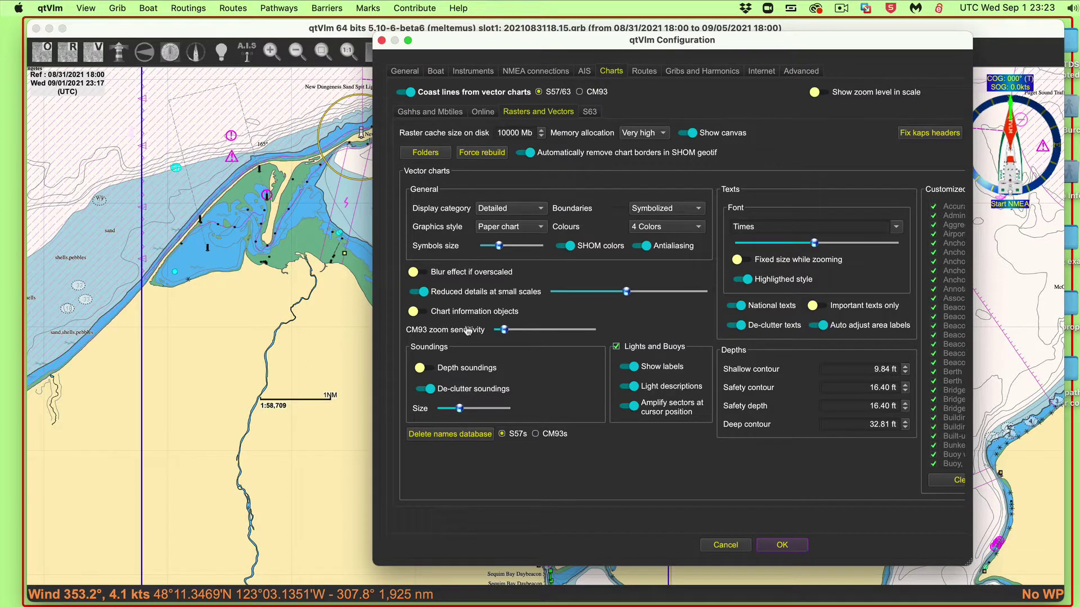
Apply the chart settings, hide vector charts for plain coastlines, and move toward Starpath HQ in Seattle.
click(782, 546)
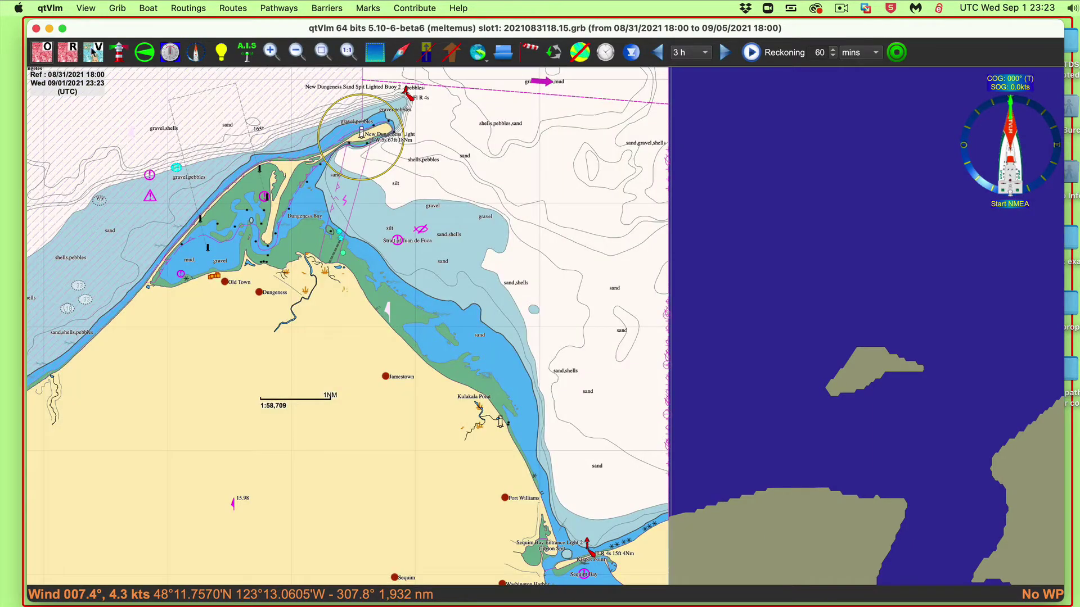
click(93, 52)
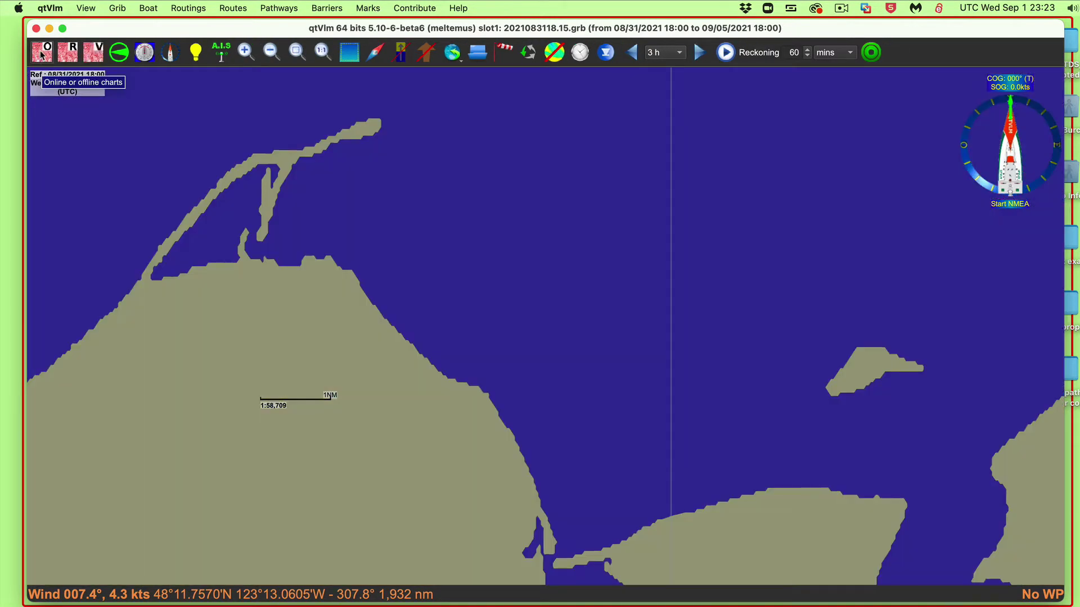
scroll(484, 263, down, 5)
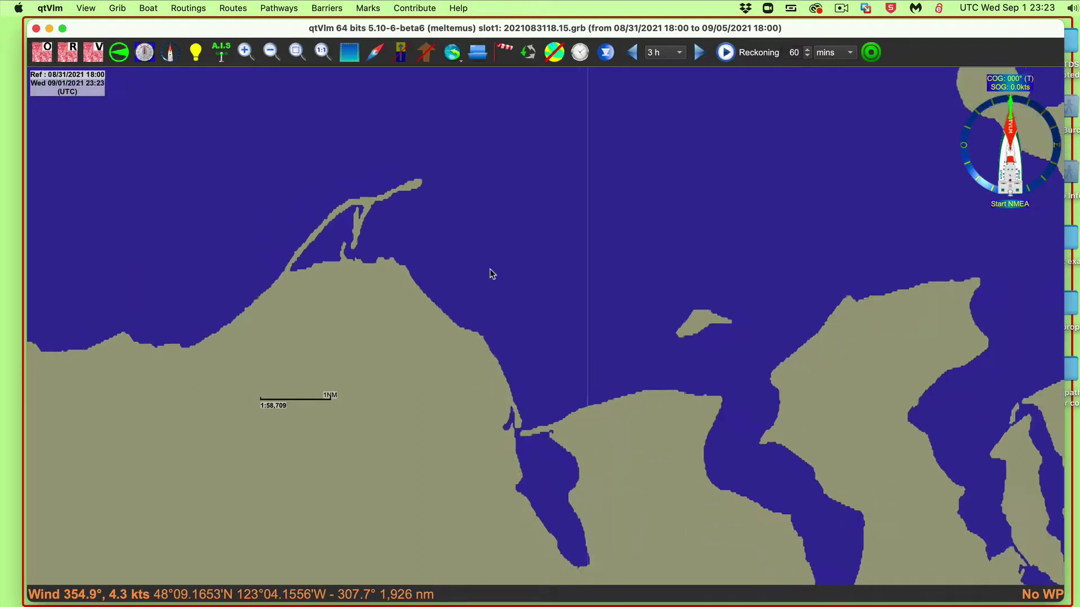
scroll(409, 215, down, 2)
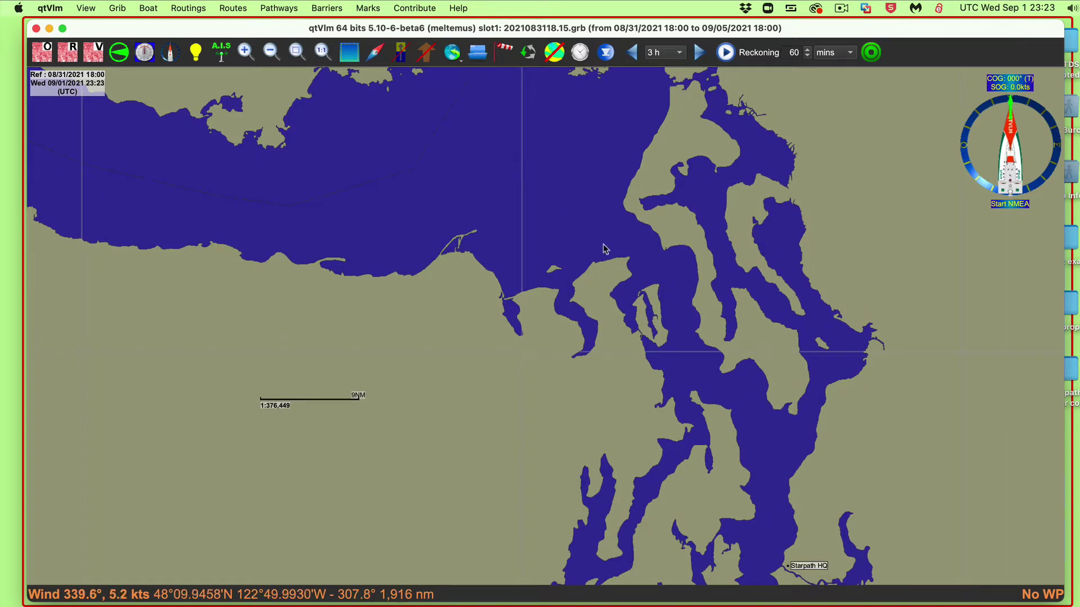
drag(710, 282, 472, 174)
Zoom across the coastline chart to the boat on Lake Lanier and enable OpenTopoMap tiles.
scroll(472, 175, down, 1)
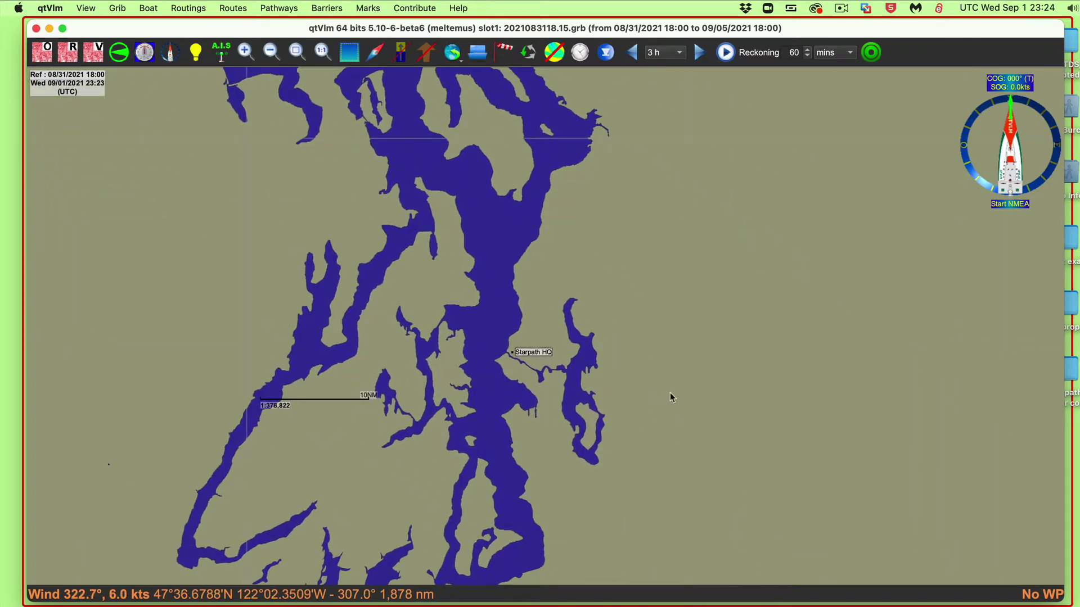
scroll(377, 281, down, 1)
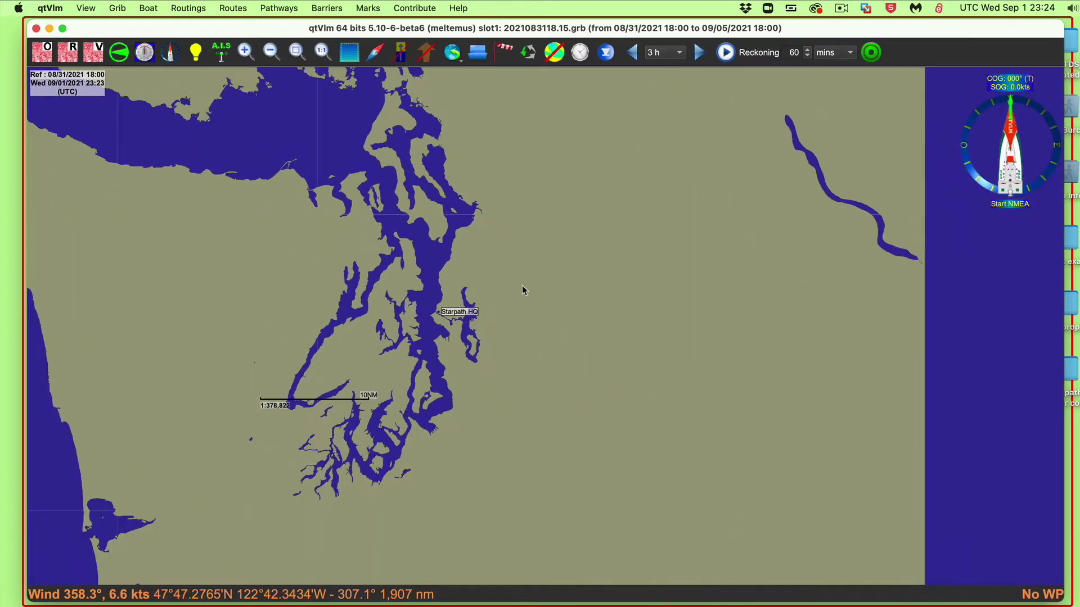
scroll(526, 284, down, 1)
scroll(602, 335, down, 1)
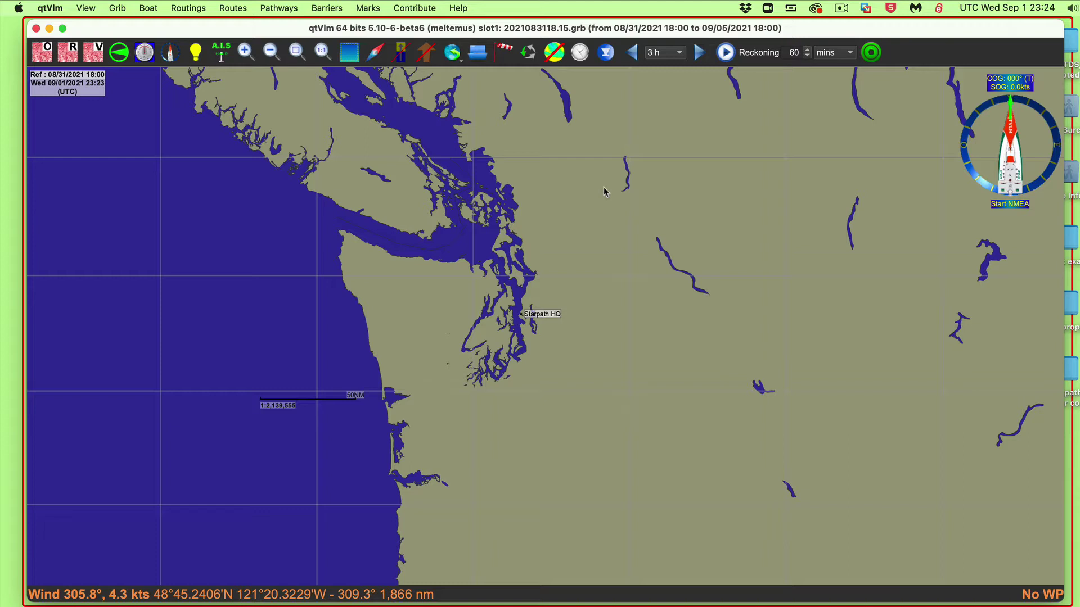
scroll(605, 192, up, 10)
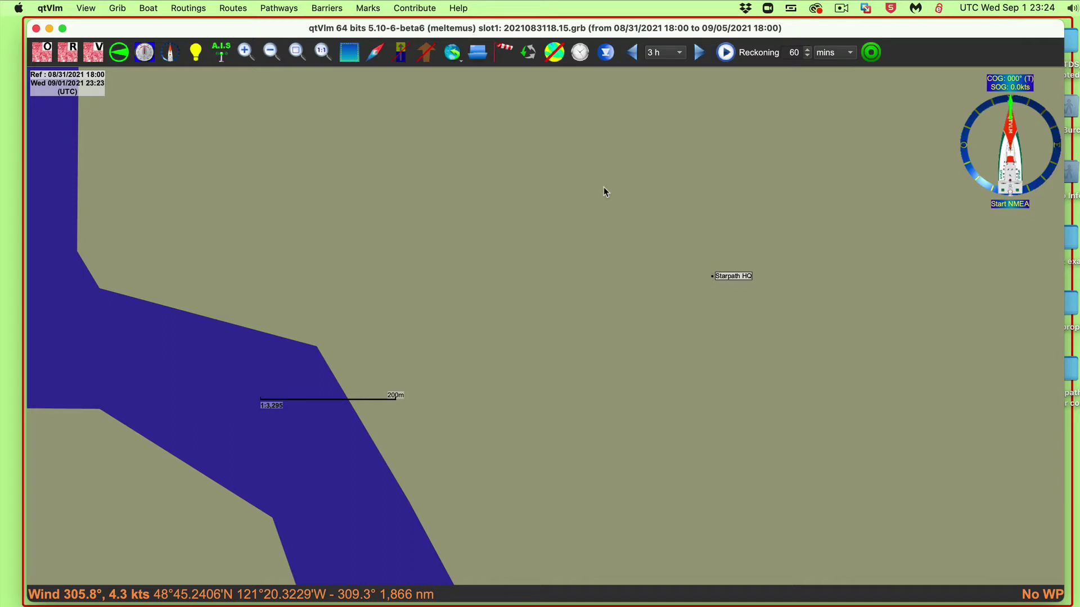
scroll(603, 187, down, 3)
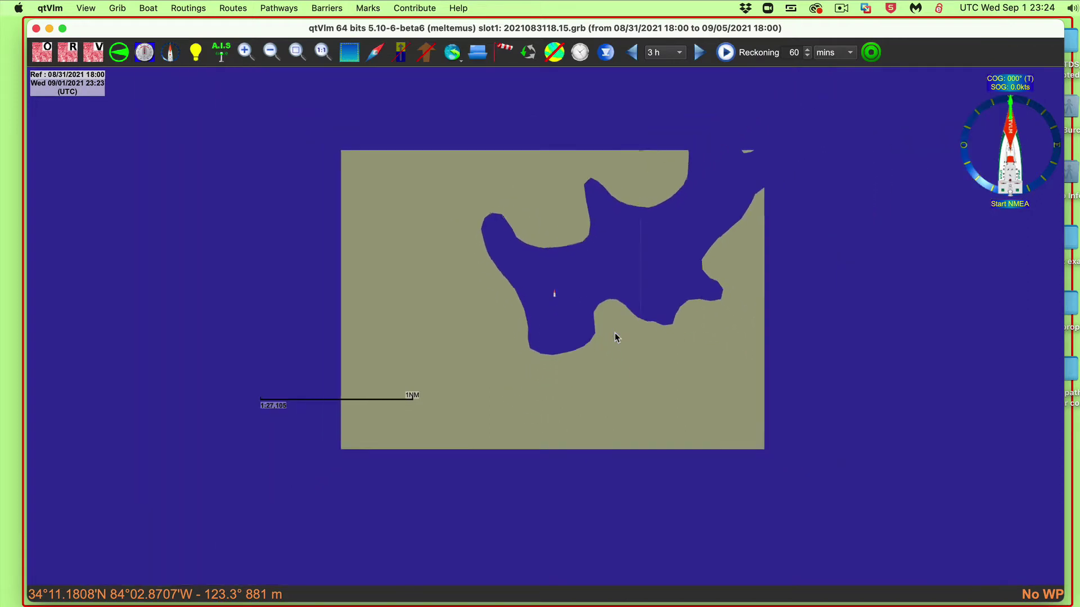
scroll(616, 338, down, 2)
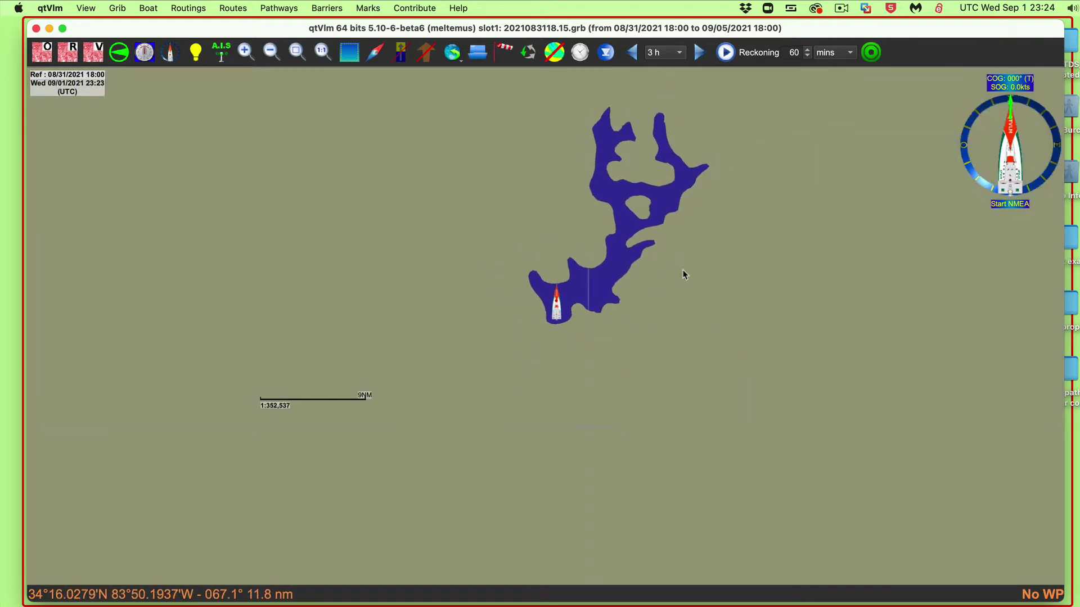
scroll(662, 387, down, 1)
scroll(658, 385, up, 1)
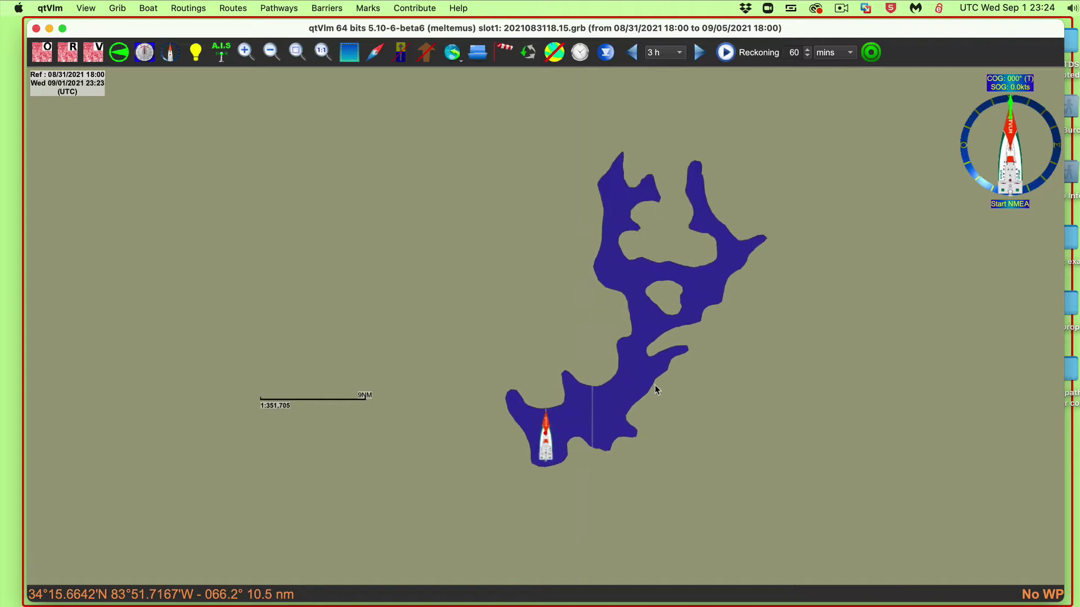
click(44, 57)
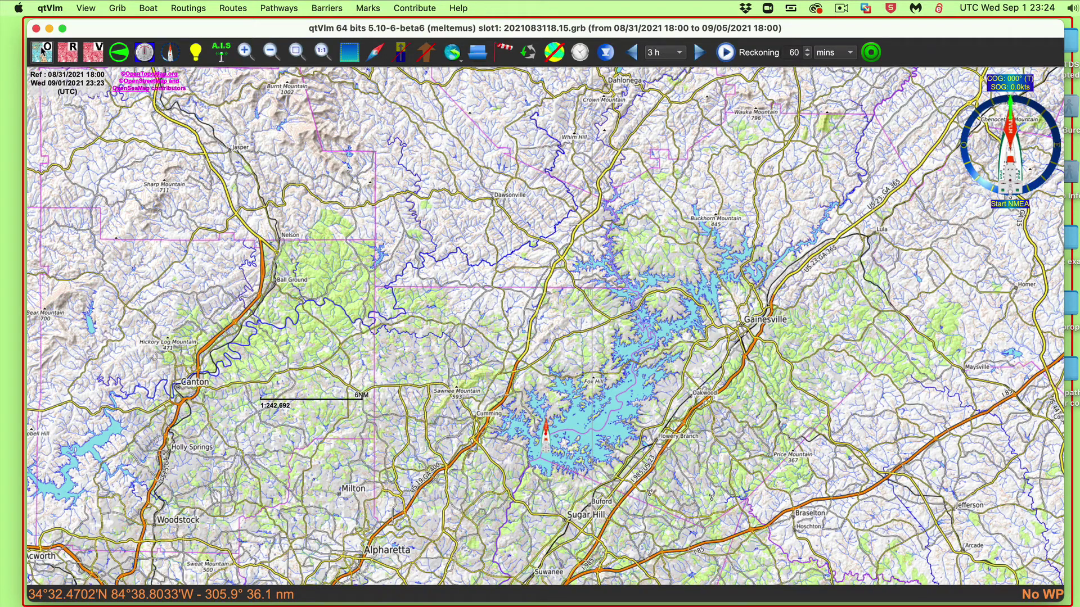
Zoom the OpenTopoMap view around Lake Lanier, then move to Seattle's Ballard near Starpath HQ.
scroll(598, 442, up, 3)
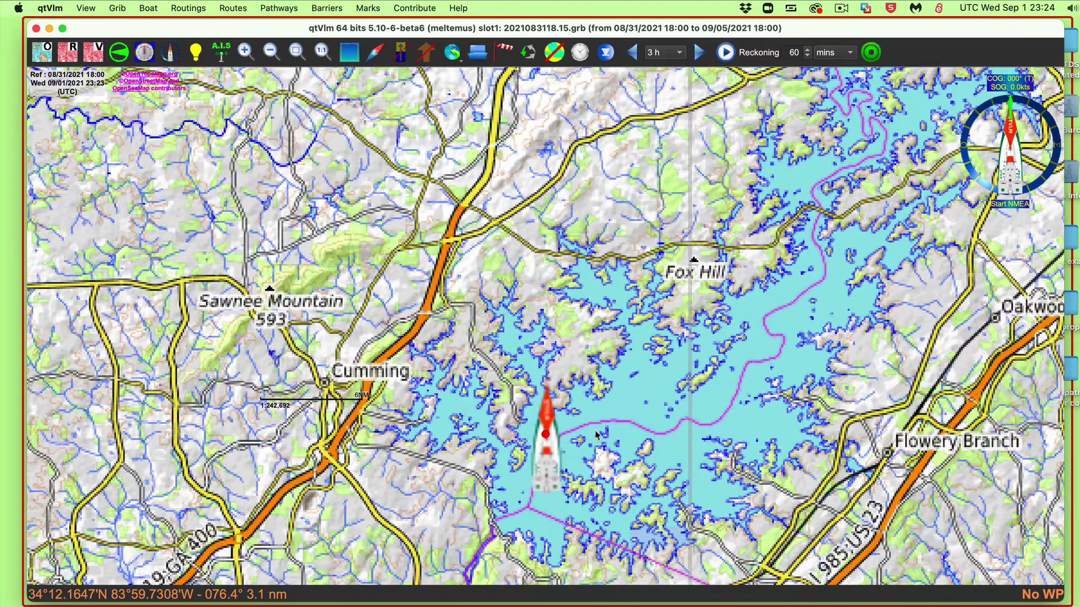
scroll(626, 434, up, 3)
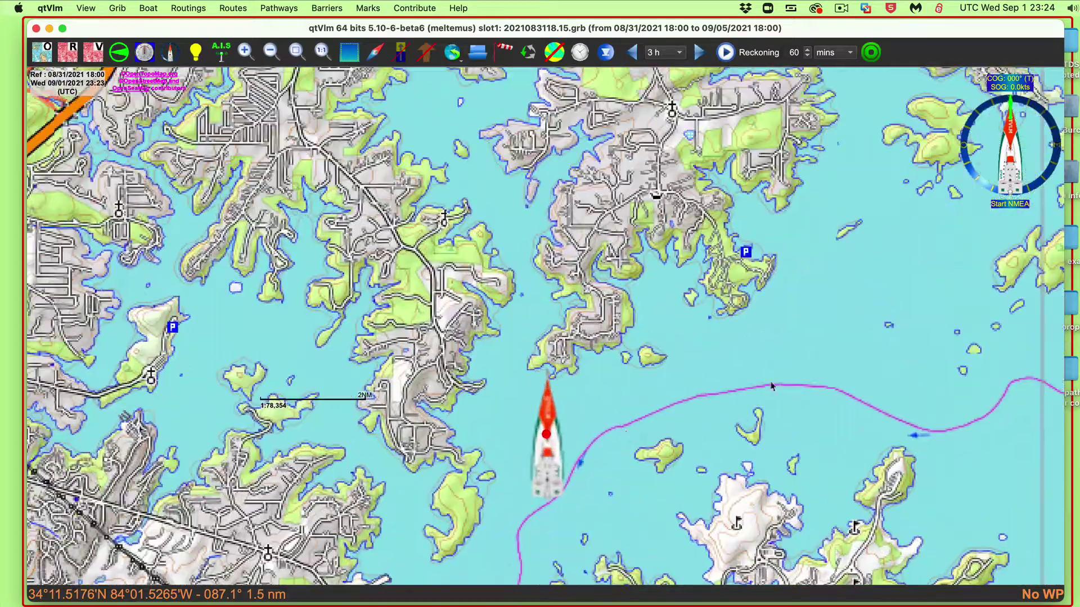
scroll(736, 417, down, 2)
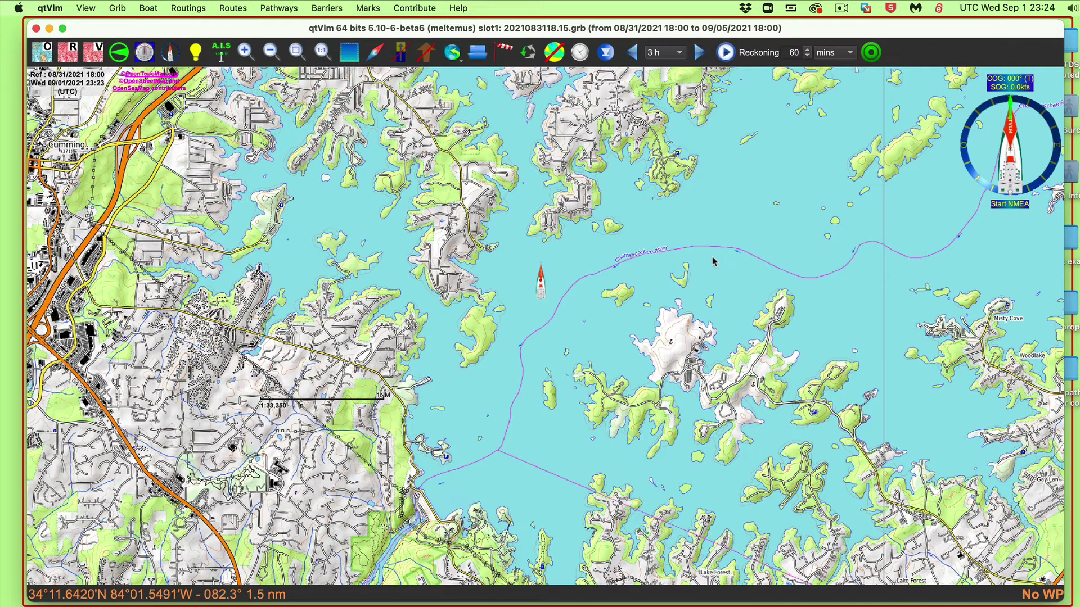
scroll(711, 258, up, 2)
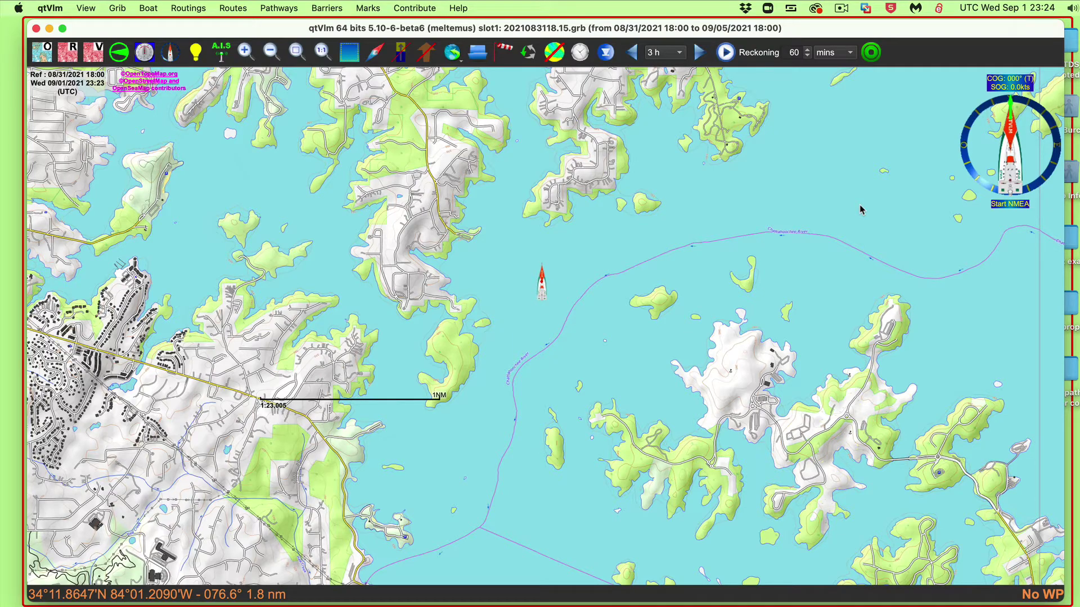
scroll(627, 303, down, 2)
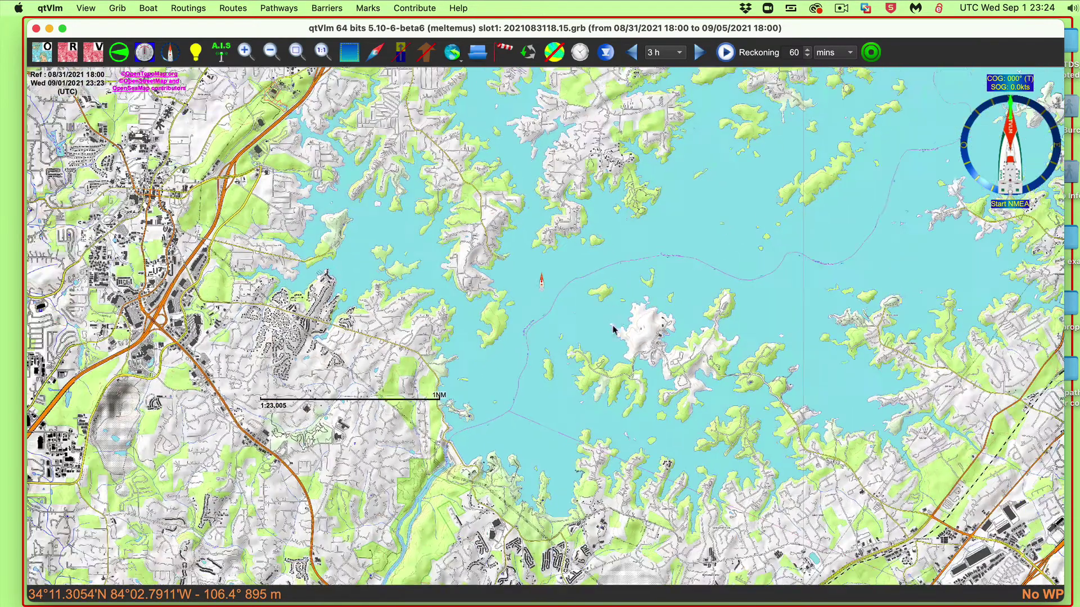
scroll(547, 365, down, 2)
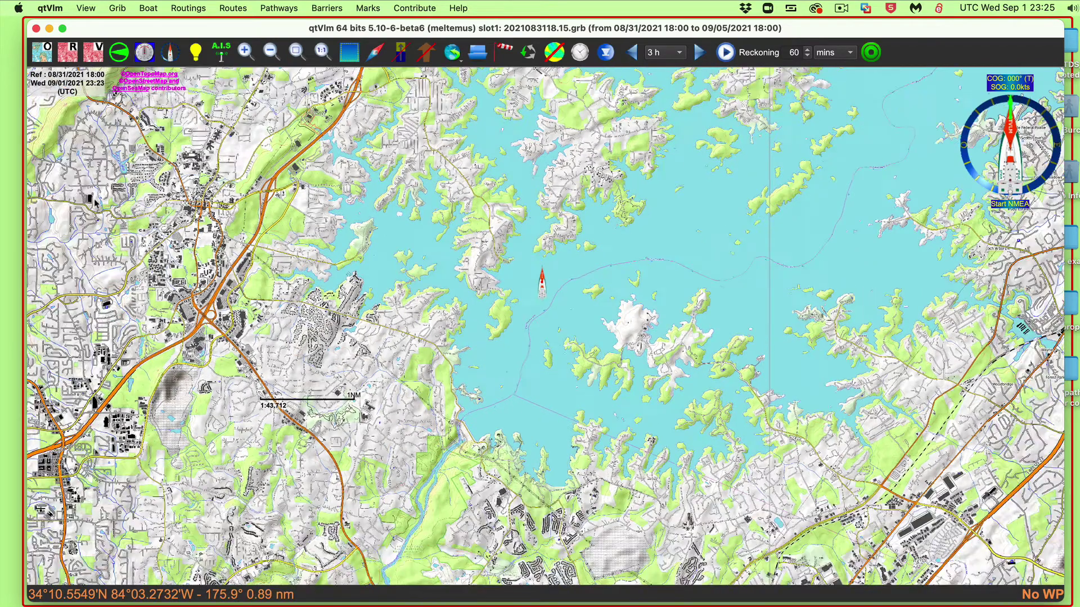
scroll(547, 362, down, 1)
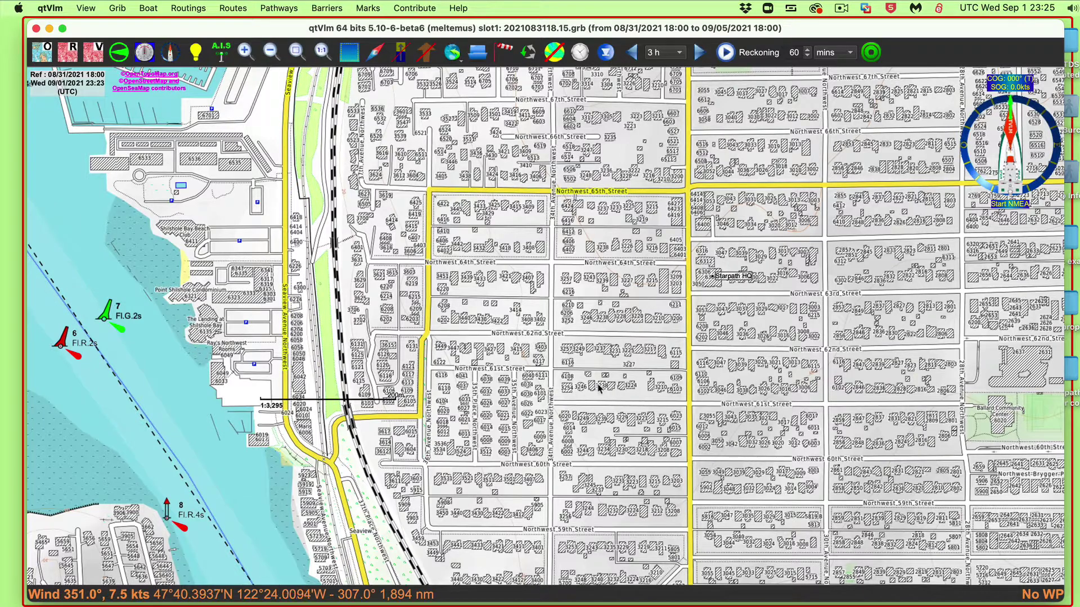
scroll(596, 386, up, 1)
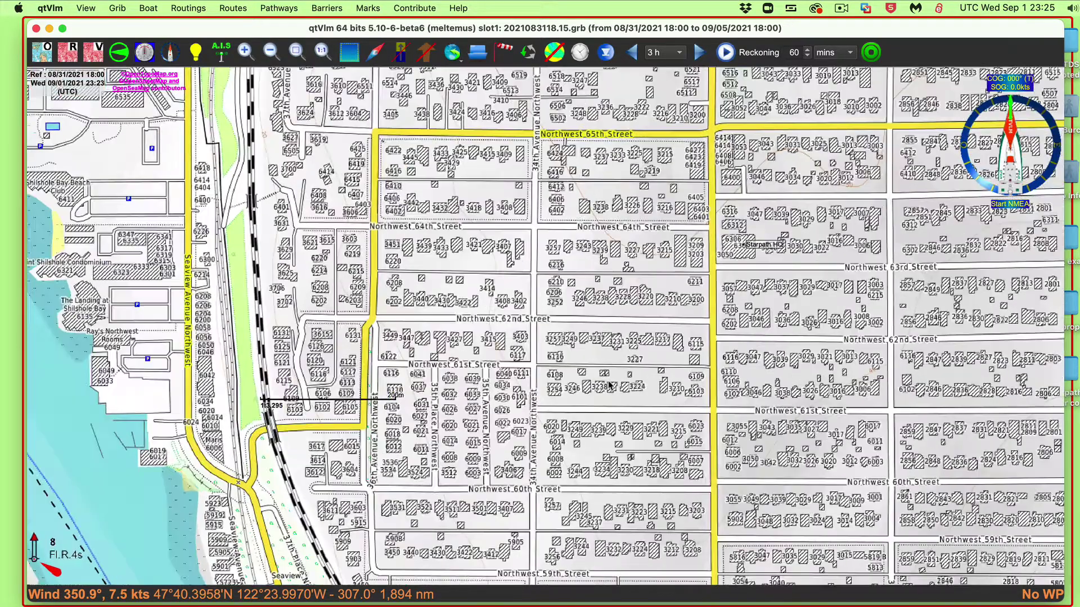
Explore the Seattle street map, showing the shoreline, channel buoys and streets east of the shore.
scroll(609, 386, up, 1)
scroll(635, 278, up, 1)
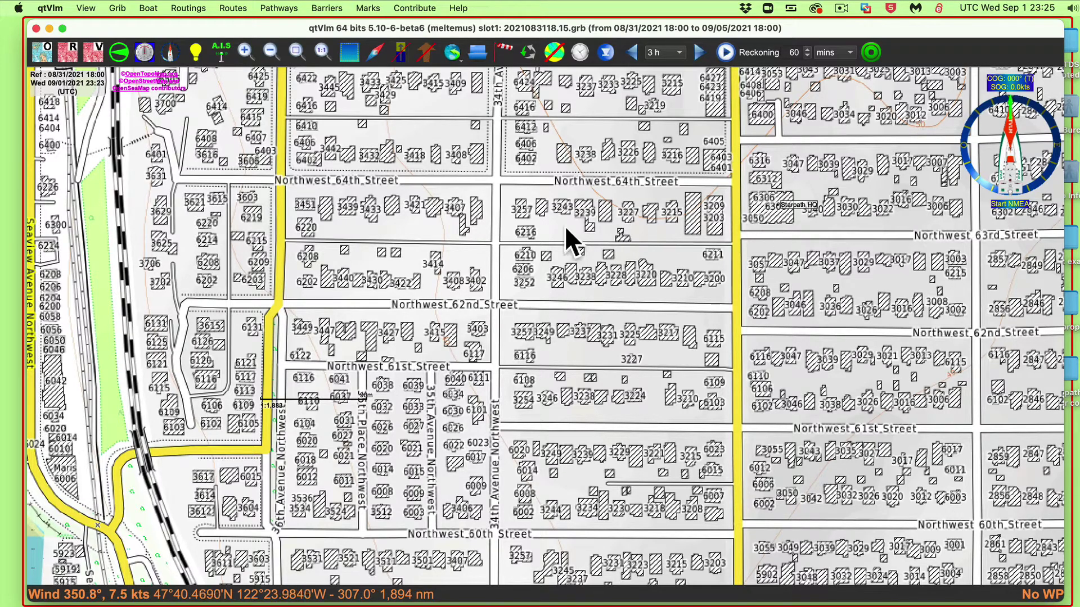
scroll(750, 220, up, 1)
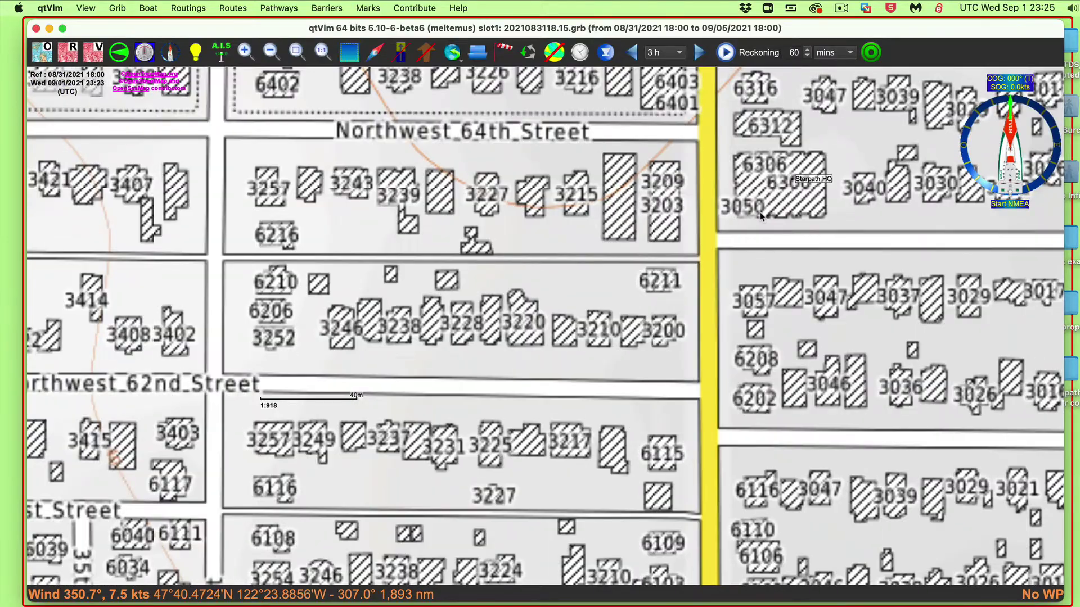
scroll(779, 222, down, 2)
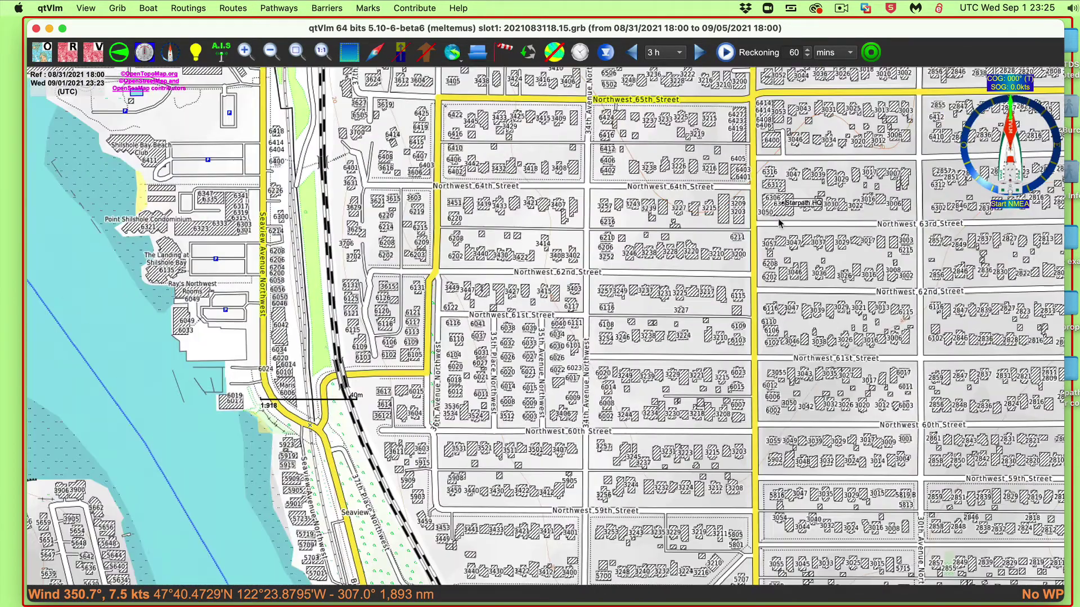
scroll(779, 222, down, 2)
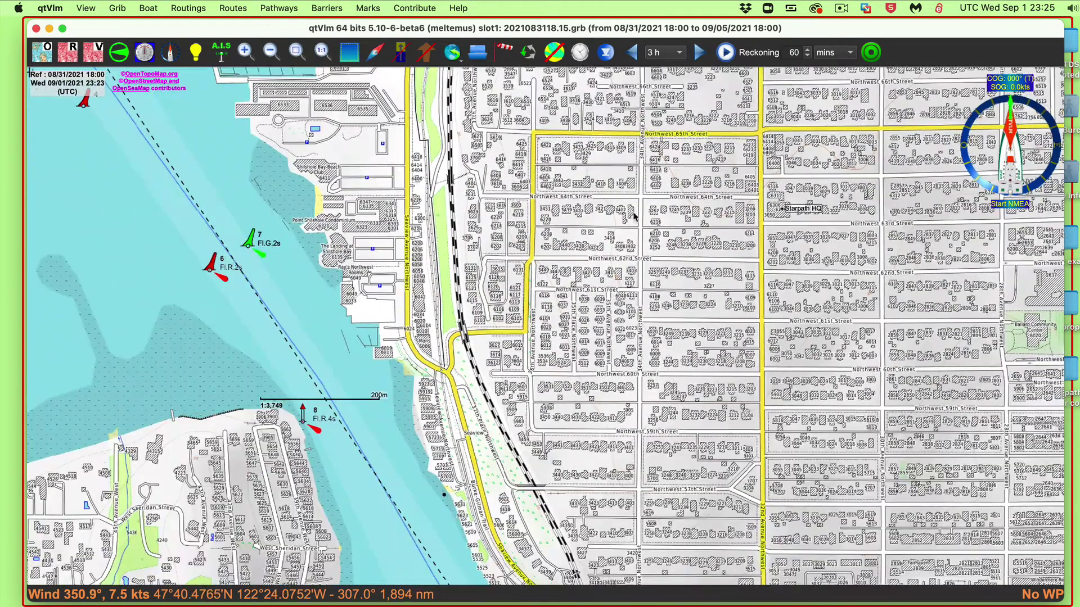
drag(633, 216, 649, 342)
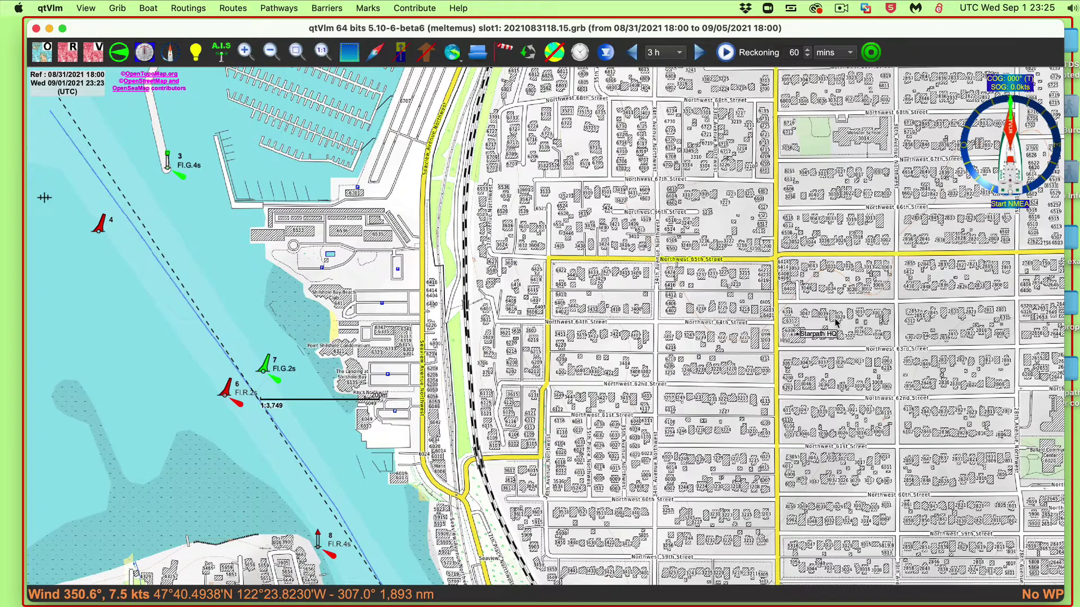
drag(664, 330, 585, 328)
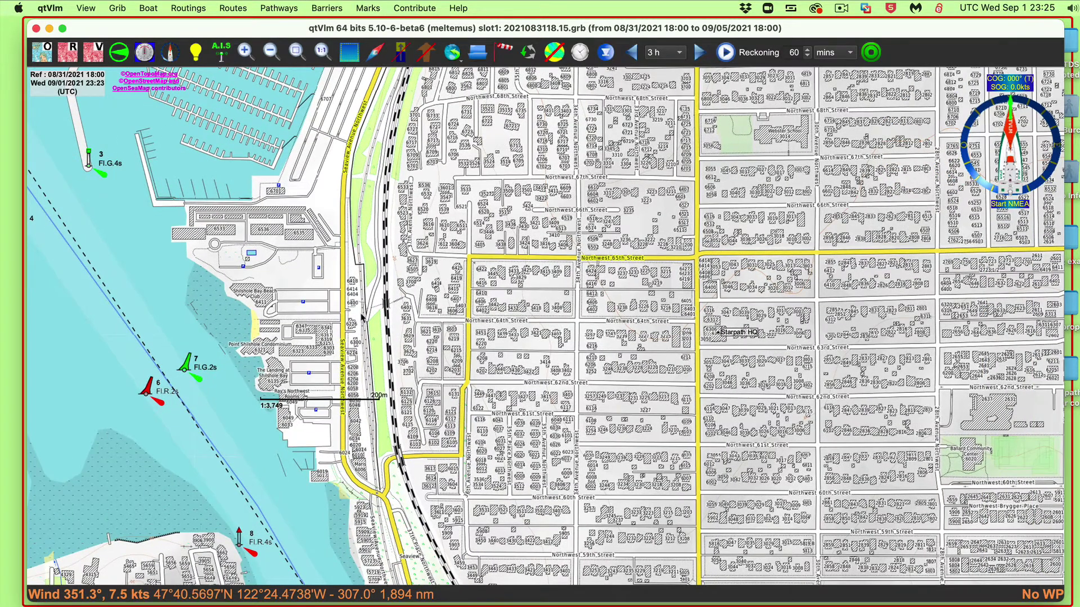
Zoom out and switch off OpenTopoMap, leaving the plain coastline chart at 1:8,839.
scroll(387, 357, down, 2)
scroll(387, 357, down, 1)
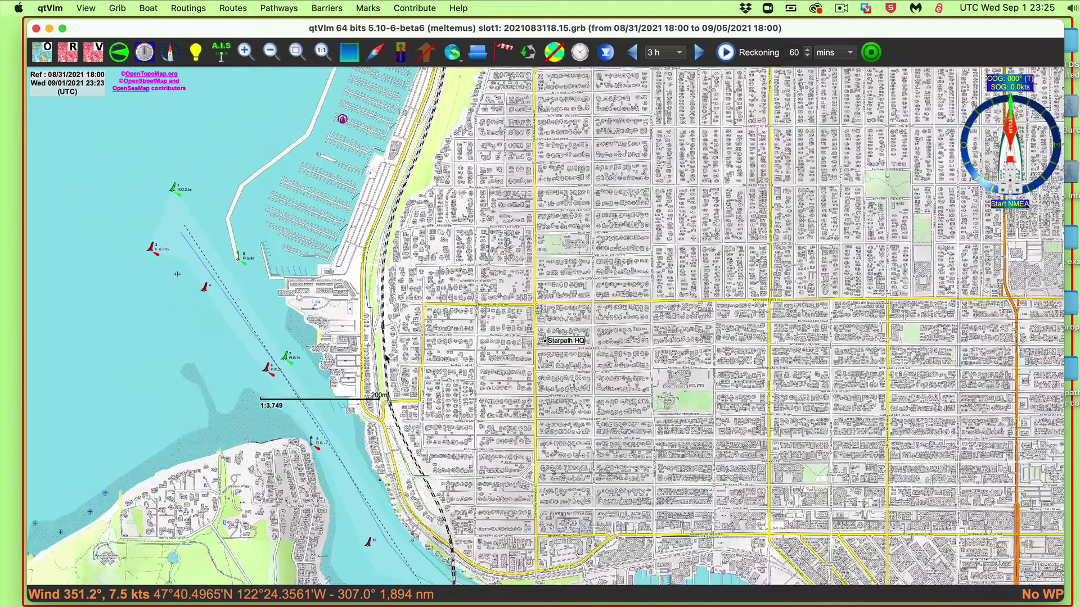
scroll(387, 358, down, 1)
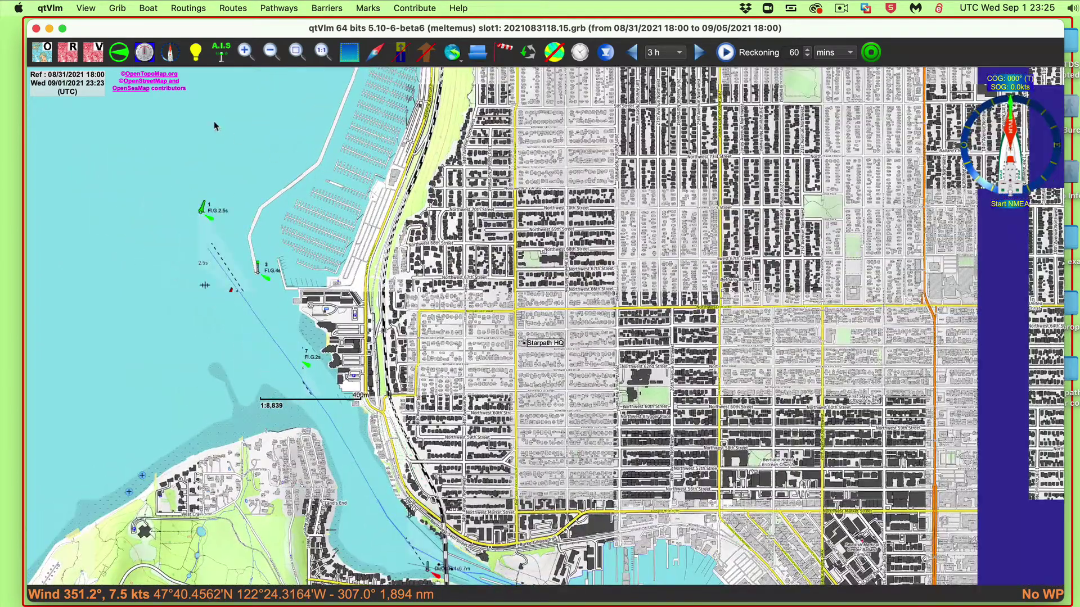
click(71, 51)
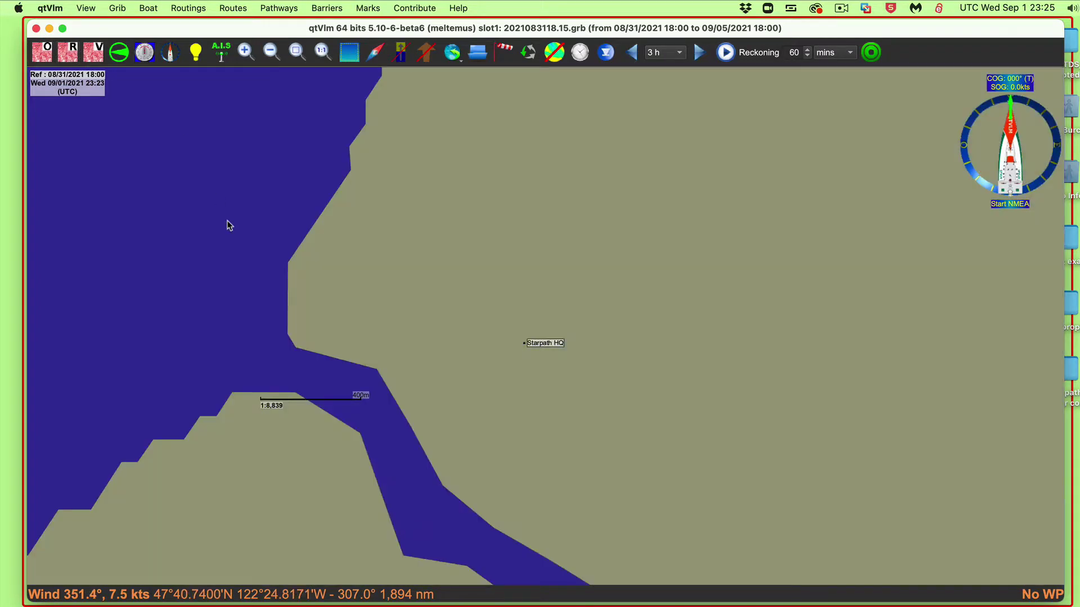